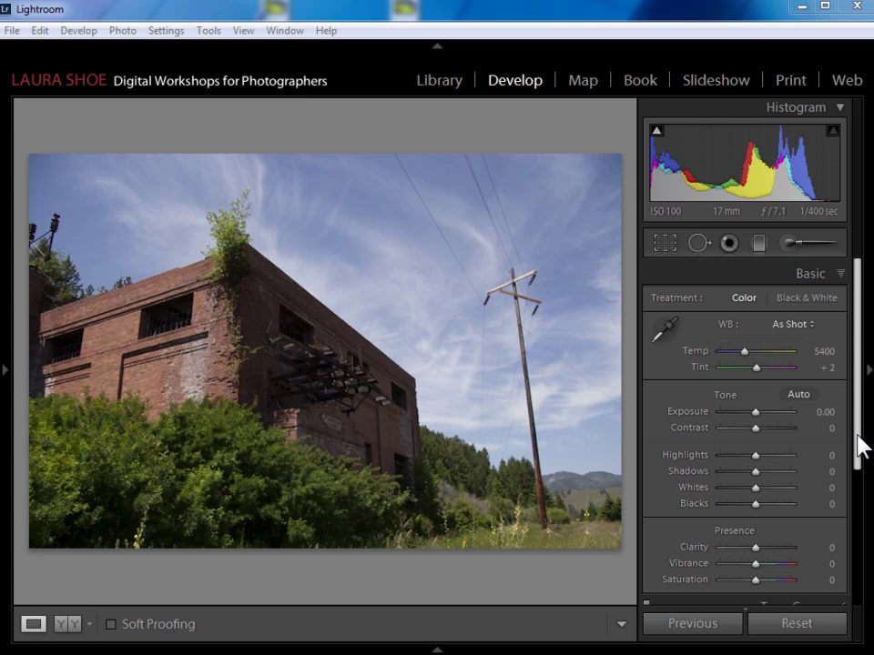
# - Enable lens profile corrections with Canon as the lens make, toggling them off and on to compare
pyautogui.moveTo(860, 446); pyautogui.dragTo(868, 605)
pyautogui.click(842, 504)
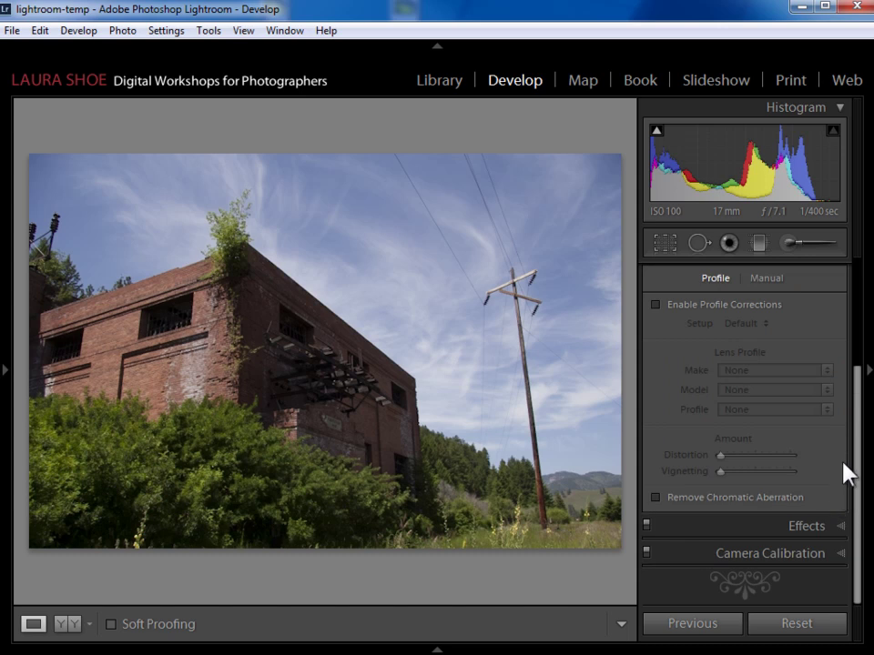
pyautogui.scroll(1, 819, 437)
pyautogui.click(657, 362)
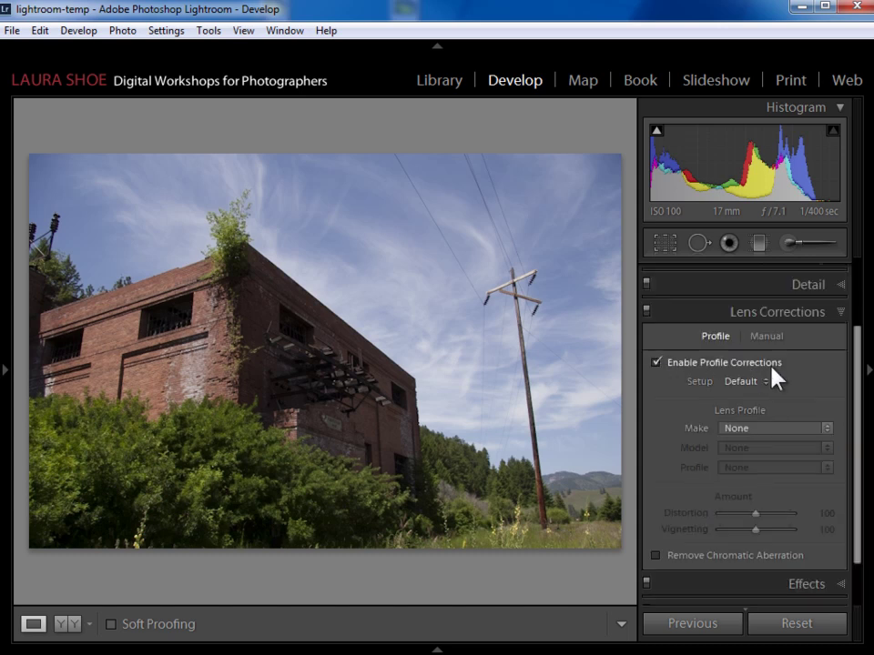
pyautogui.click(772, 428)
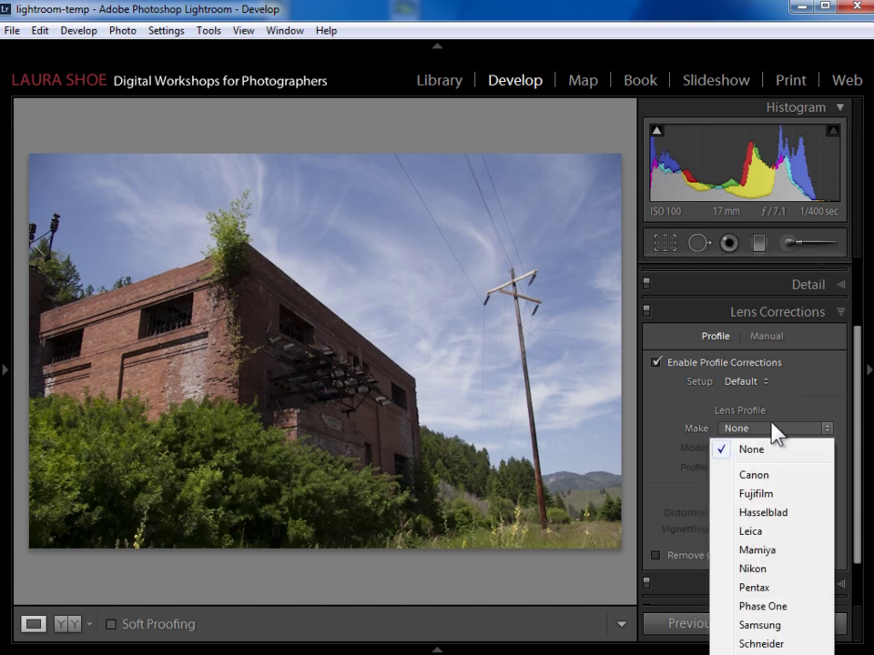
pyautogui.click(765, 476)
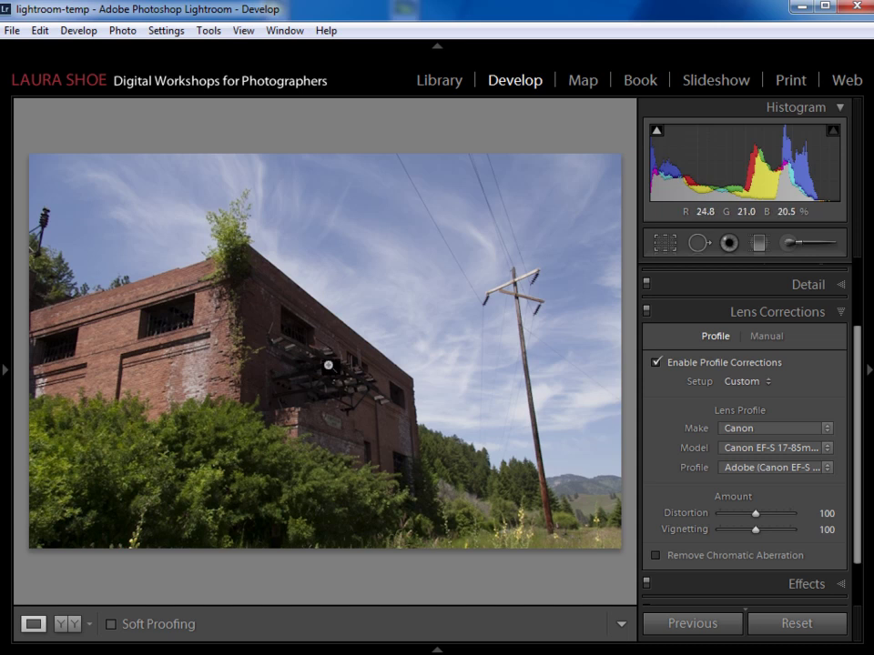
pyautogui.click(655, 362)
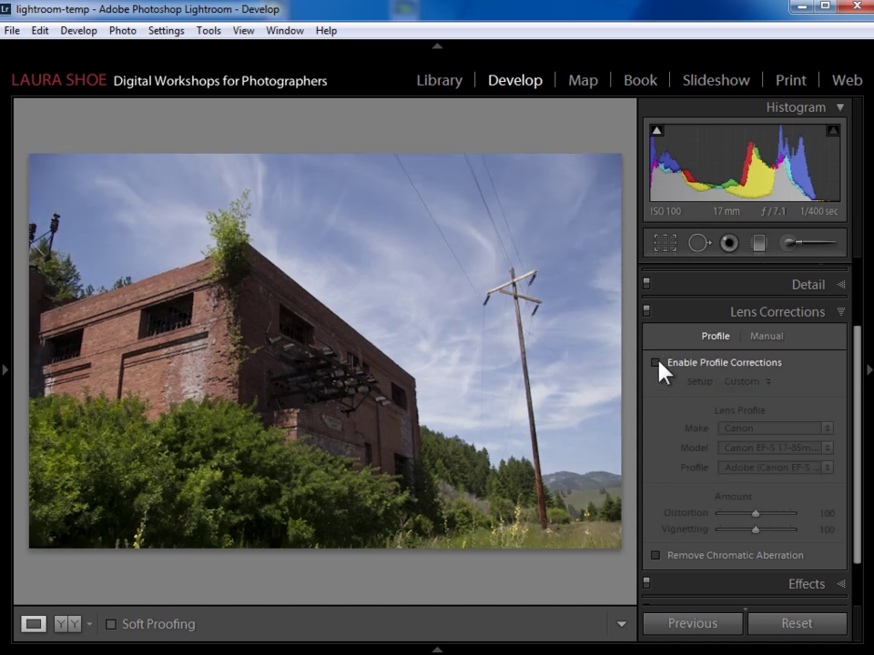
pyautogui.click(656, 362)
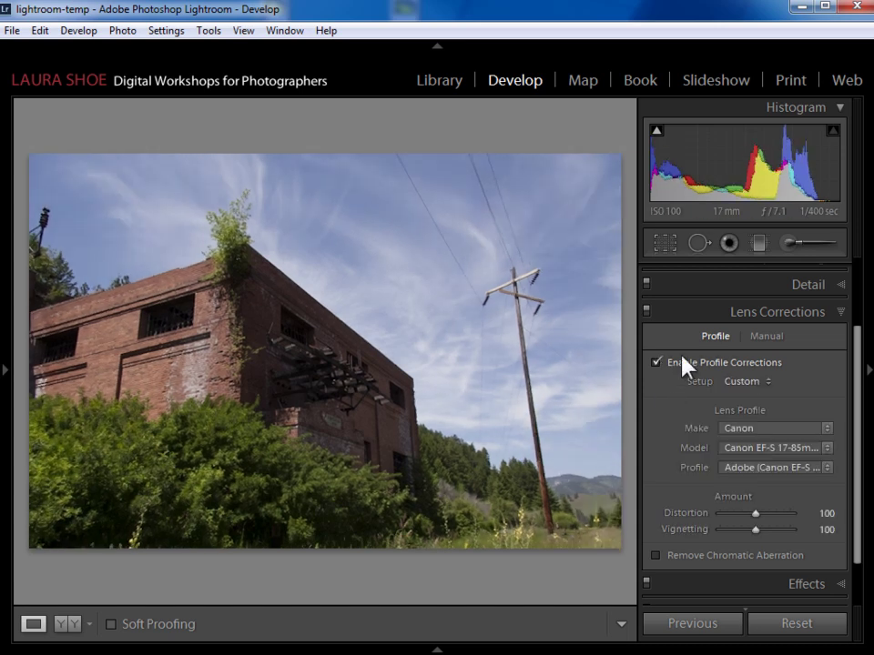
# - Crop the photo by dragging its left edge inward, then commit the crop
pyautogui.moveTo(860, 390); pyautogui.dragTo(862, 306)
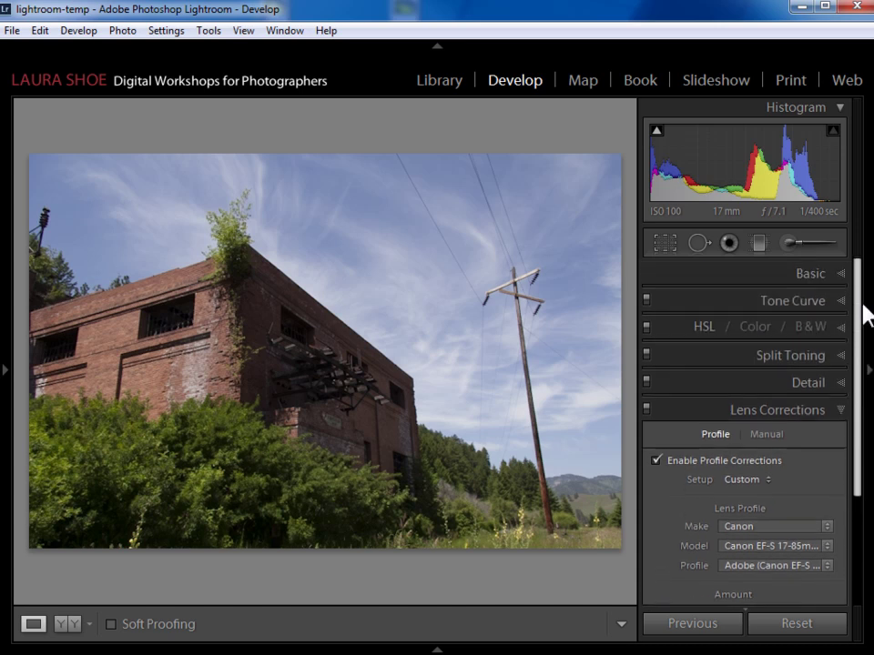
pyautogui.click(821, 276)
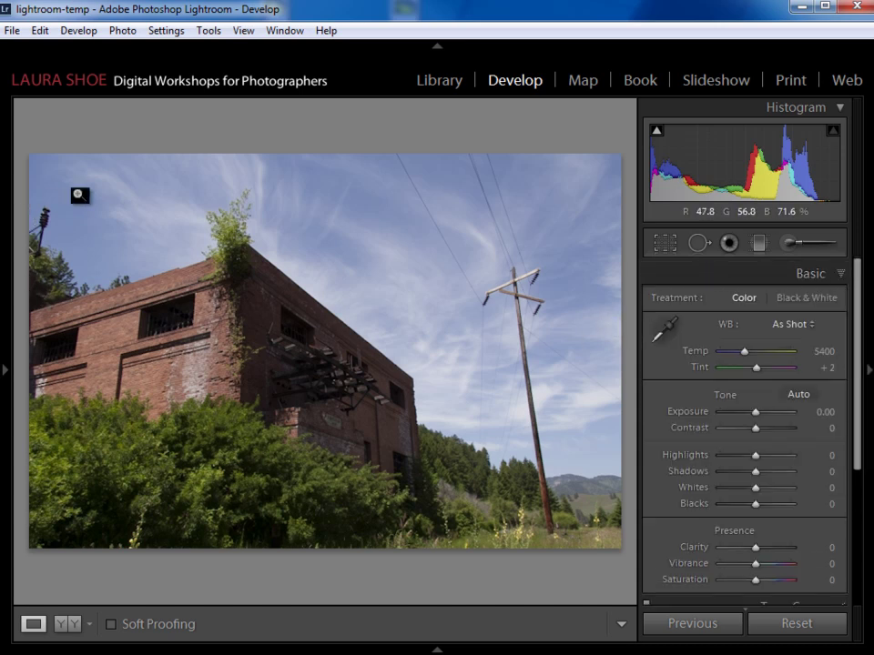
pyautogui.click(659, 246)
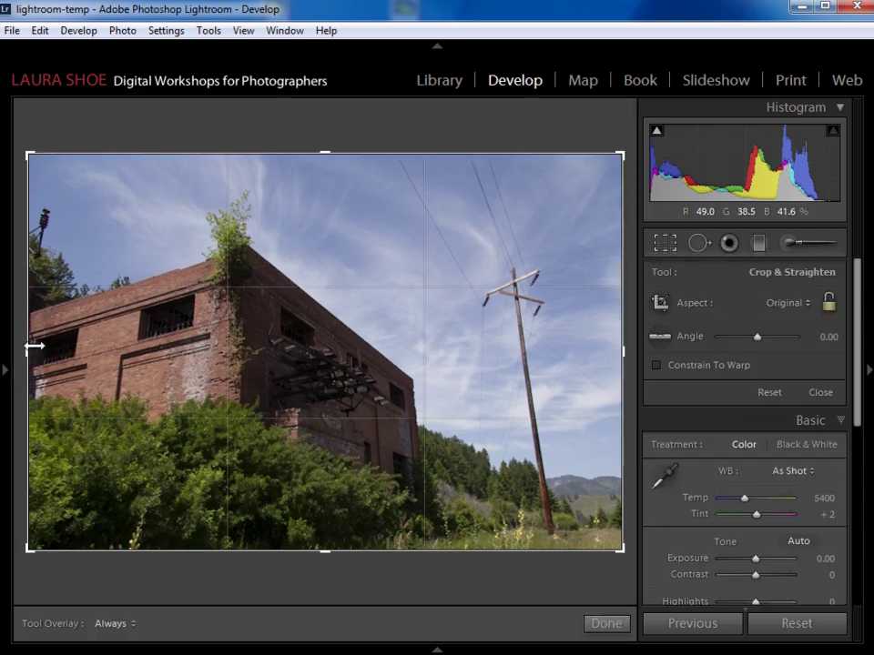
pyautogui.moveTo(34, 347); pyautogui.dragTo(105, 349)
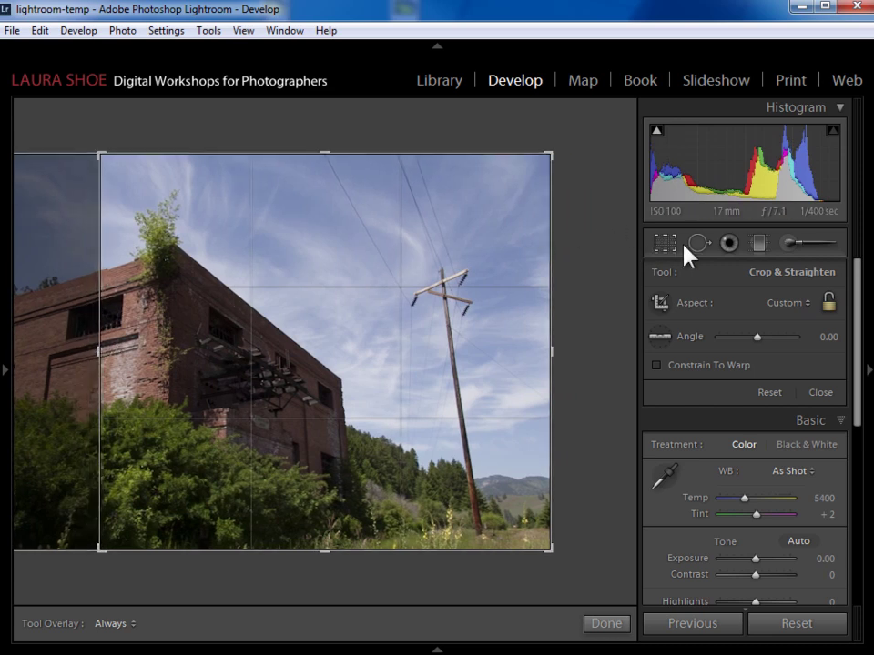
pyautogui.click(665, 244)
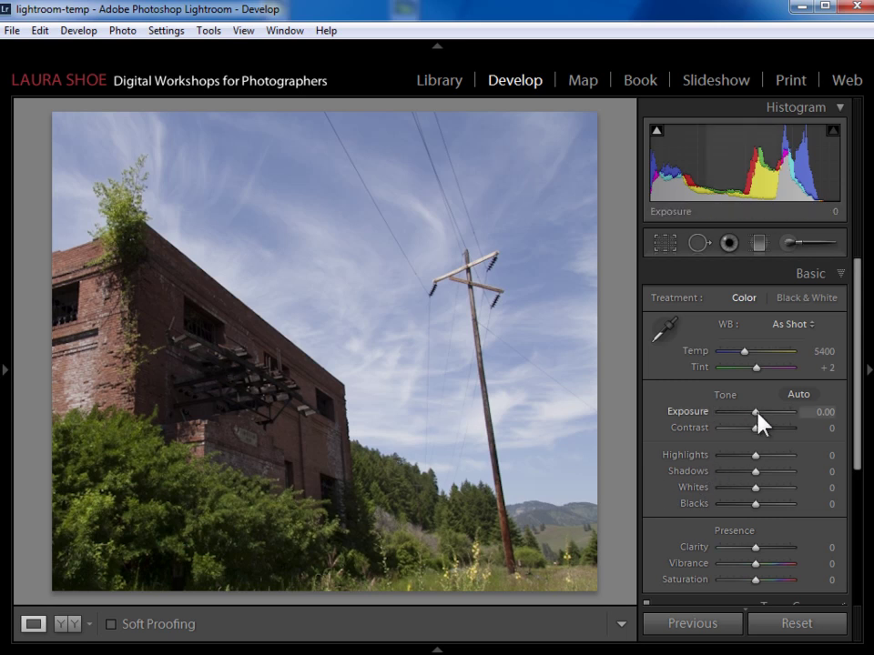
# - Set Exposure +0.85, Highlights -100 and Shadows +100, then compare with the original
pyautogui.moveTo(757, 414); pyautogui.dragTo(763, 415)
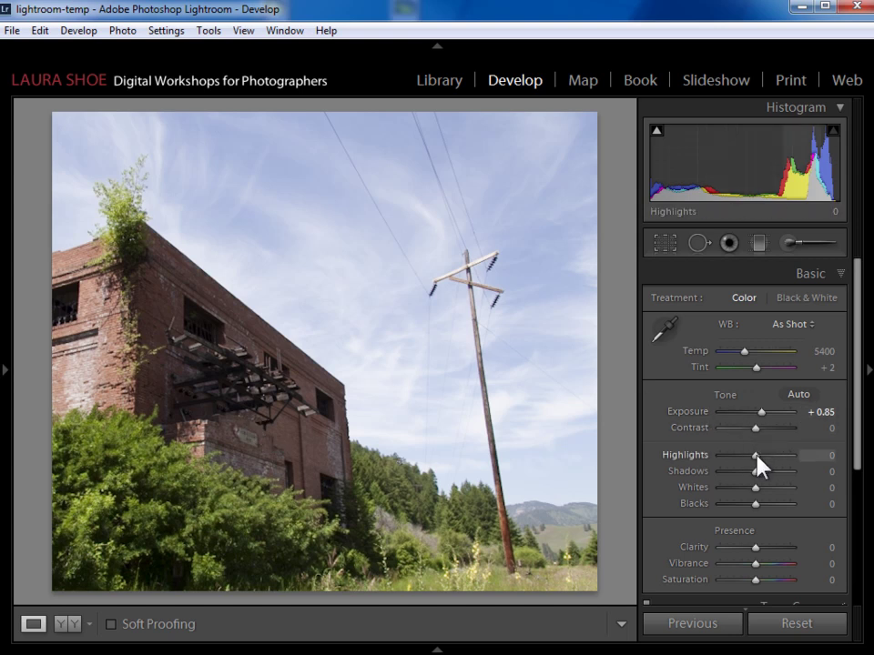
pyautogui.moveTo(756, 454); pyautogui.dragTo(802, 473)
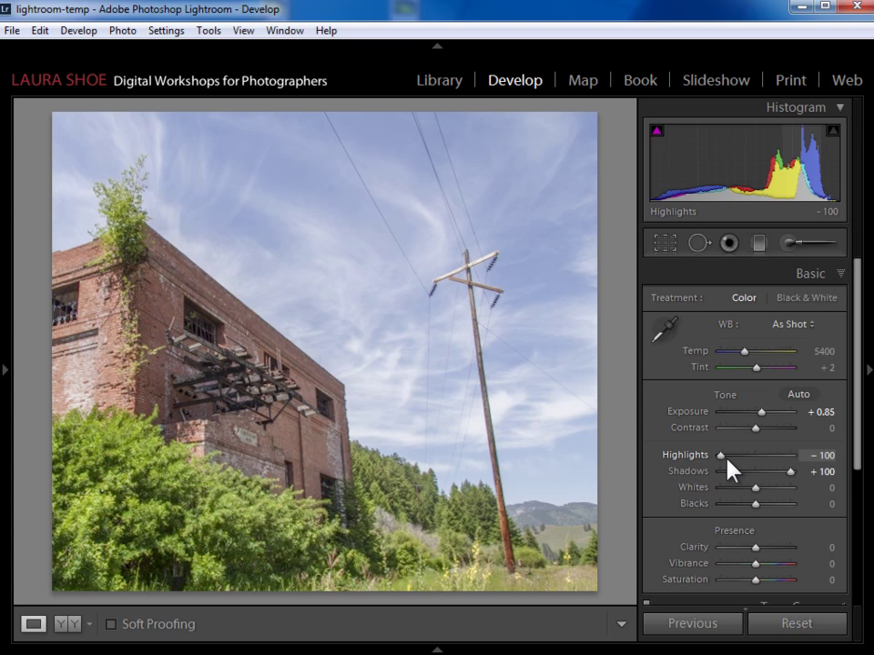
pyautogui.press('\\')
pyautogui.press('\\')
pyautogui.press('\\')
pyautogui.press('\\')
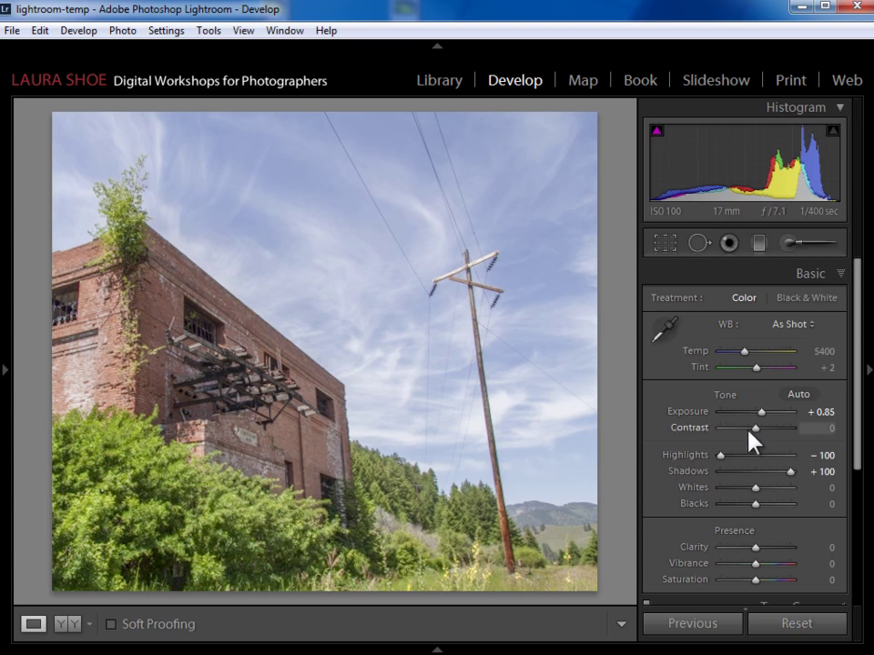
# - Raise Contrast to +34 and Clarity to +17 in the Basic panel
pyautogui.moveTo(755, 429)
pyautogui.mouseDown()
pyautogui.moveTo(790, 432)
pyautogui.moveTo(754, 429)
pyautogui.moveTo(768, 430)
pyautogui.mouseUp()
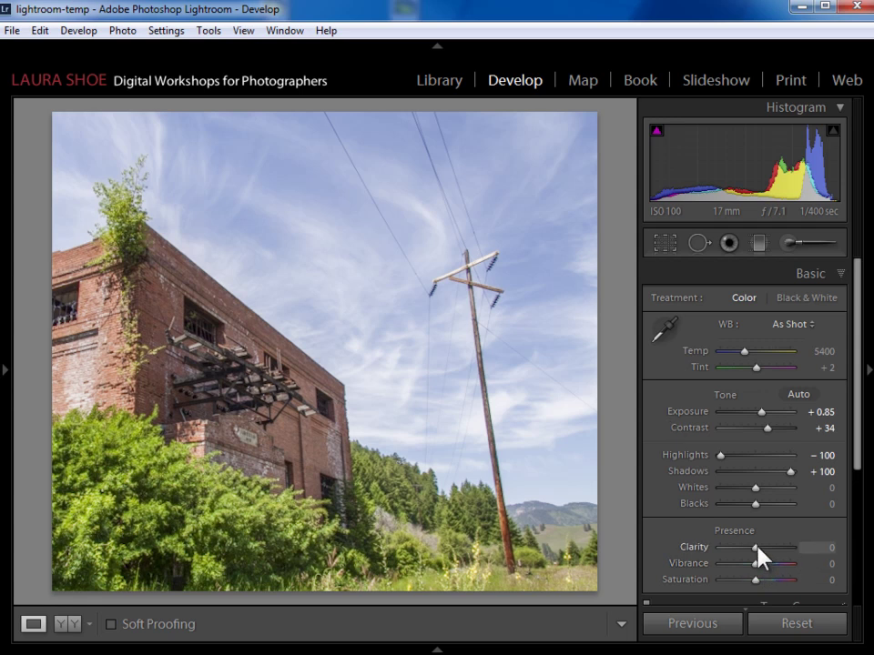
pyautogui.moveTo(757, 547)
pyautogui.mouseDown()
pyautogui.moveTo(798, 553)
pyautogui.moveTo(763, 552)
pyautogui.mouseUp()
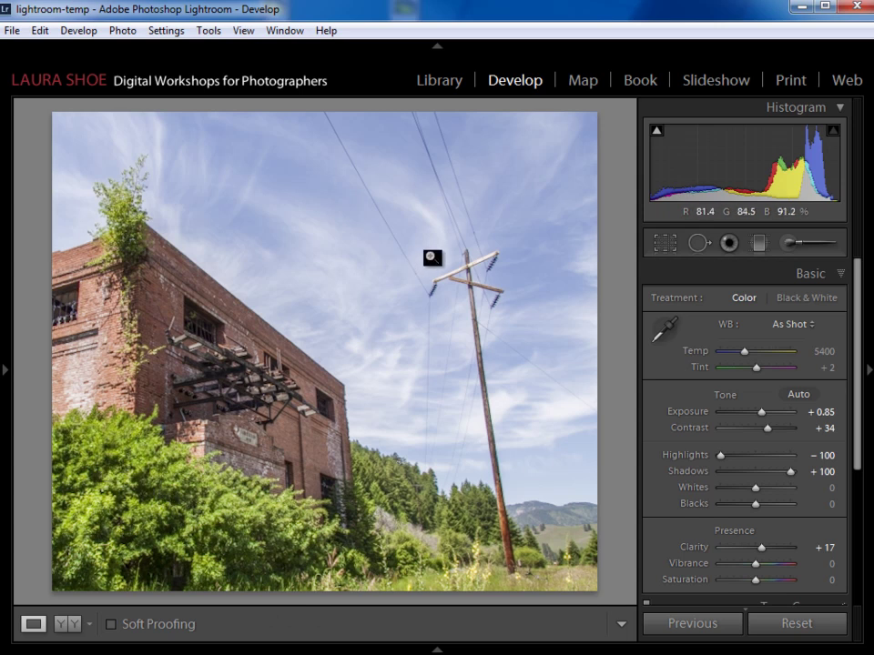
# - Boost the sky's Blue and Aqua saturation using the HSL targeted adjustment tool
pyautogui.scroll(-2, 860, 420)
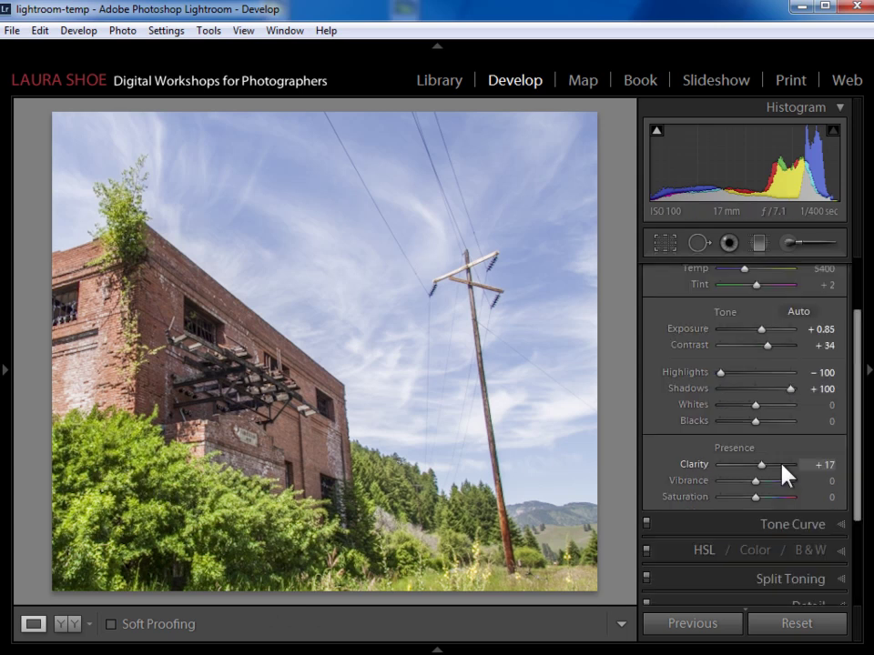
pyautogui.click(704, 551)
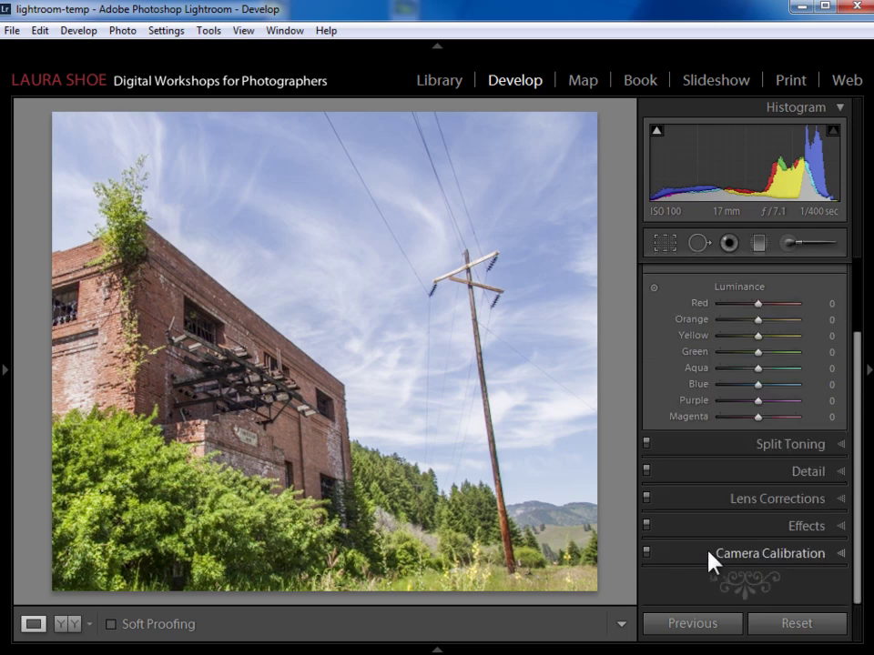
pyautogui.scroll(2, 860, 537)
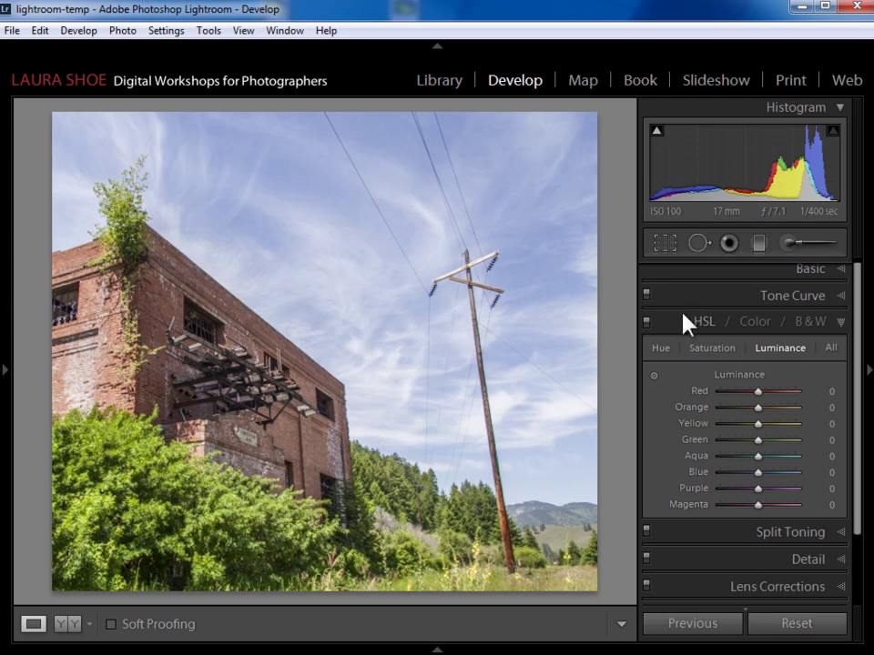
pyautogui.click(715, 355)
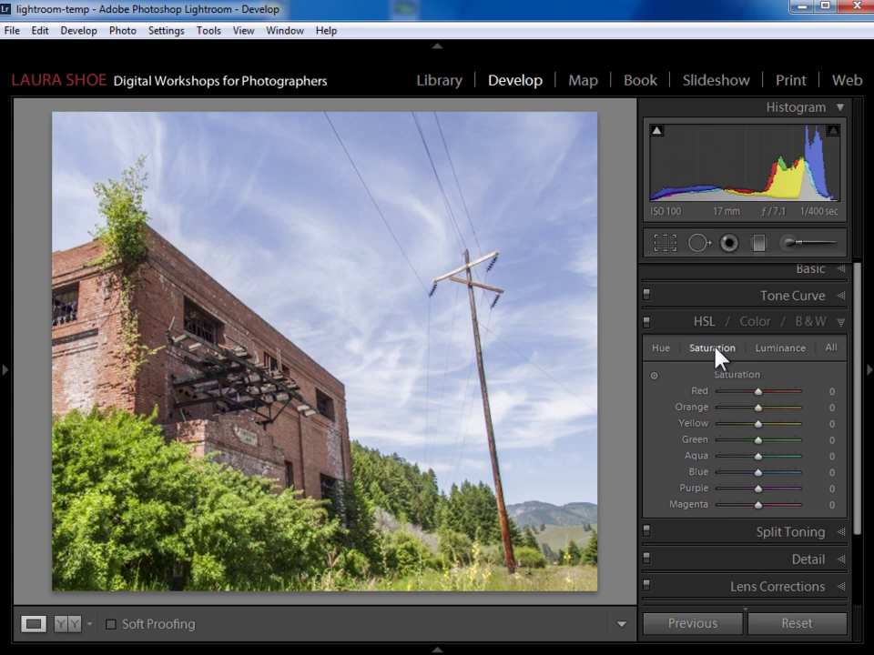
pyautogui.click(654, 376)
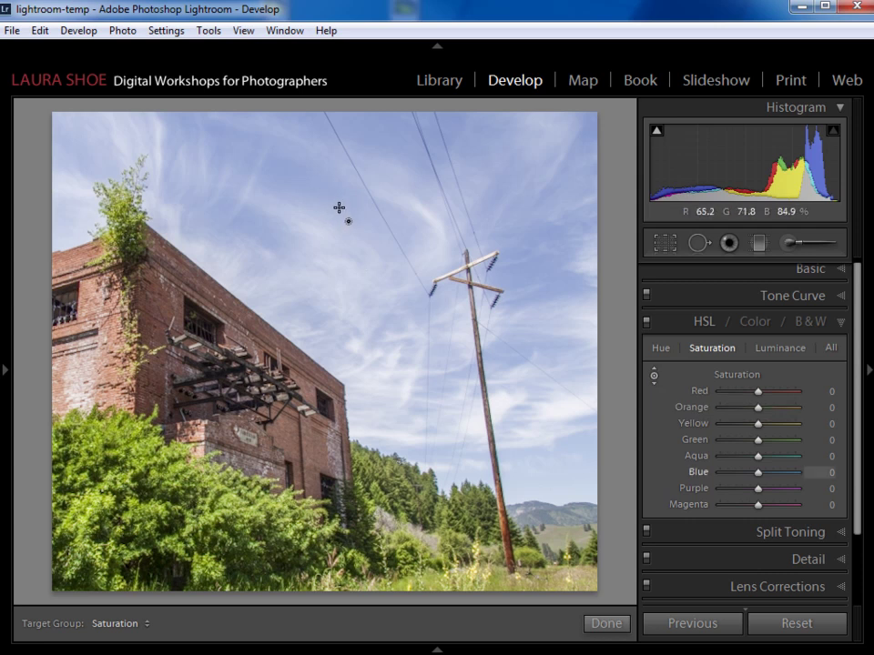
pyautogui.moveTo(338, 207); pyautogui.dragTo(344, 157)
# - Darken Blue luminance to -8 and Aqua to -2, then lower Blue saturation to +39
pyautogui.click(773, 350)
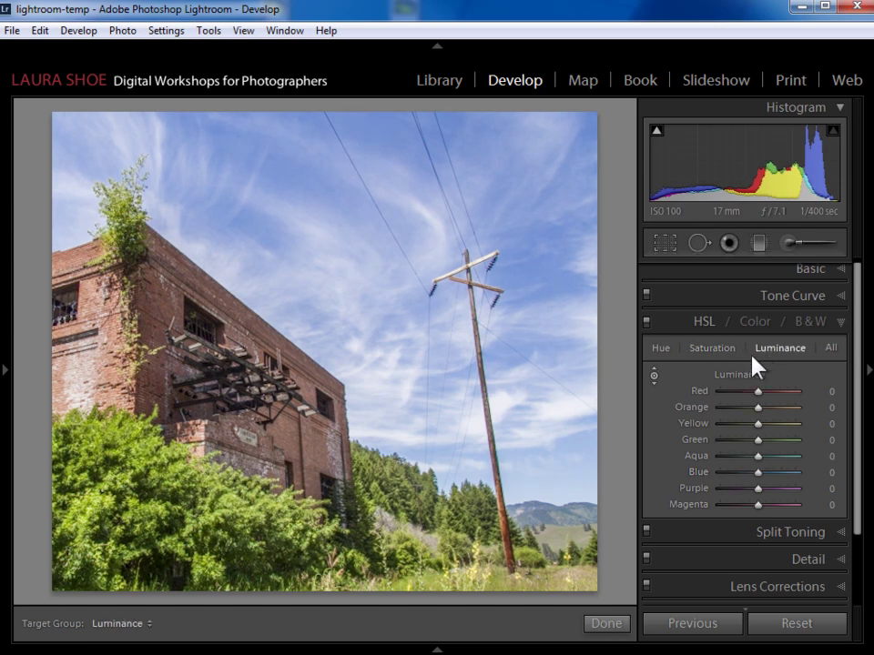
pyautogui.moveTo(316, 180); pyautogui.dragTo(318, 190)
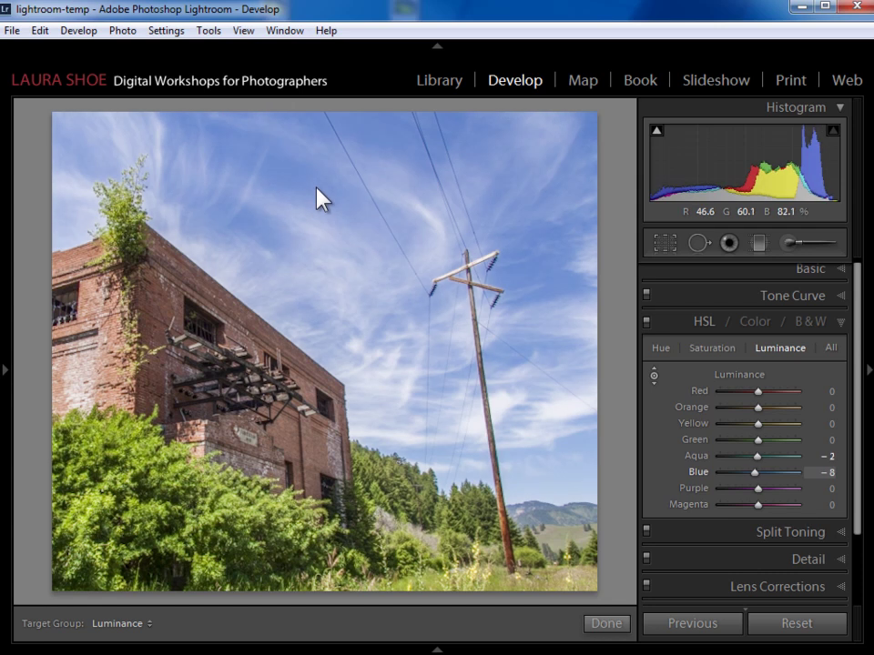
pyautogui.click(728, 353)
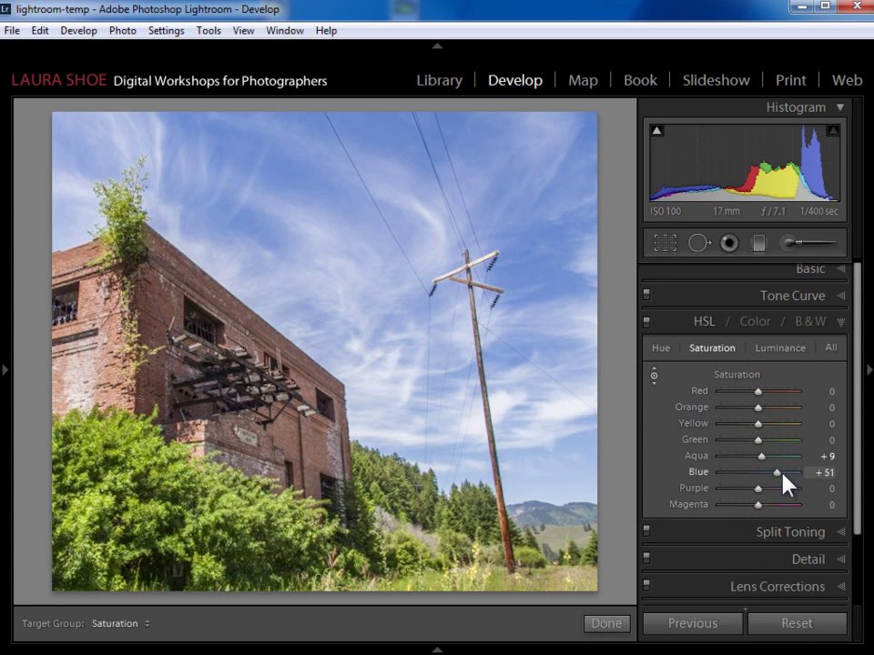
pyautogui.moveTo(779, 473); pyautogui.dragTo(775, 473)
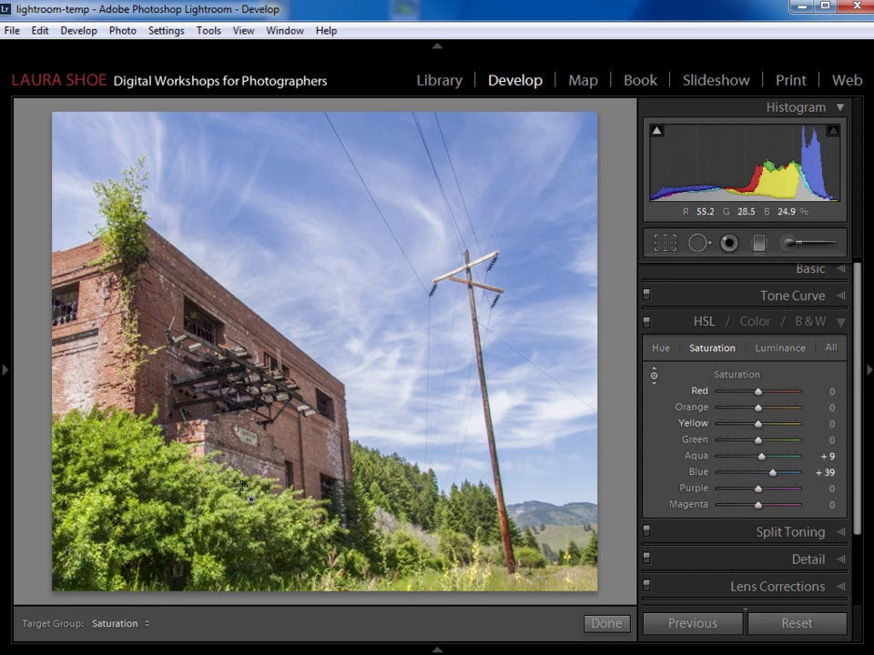
# - Set HSL saturation of Yellow to -20 and Green to -5, then show Luminance
pyautogui.moveTo(218, 499); pyautogui.dragTo(219, 540)
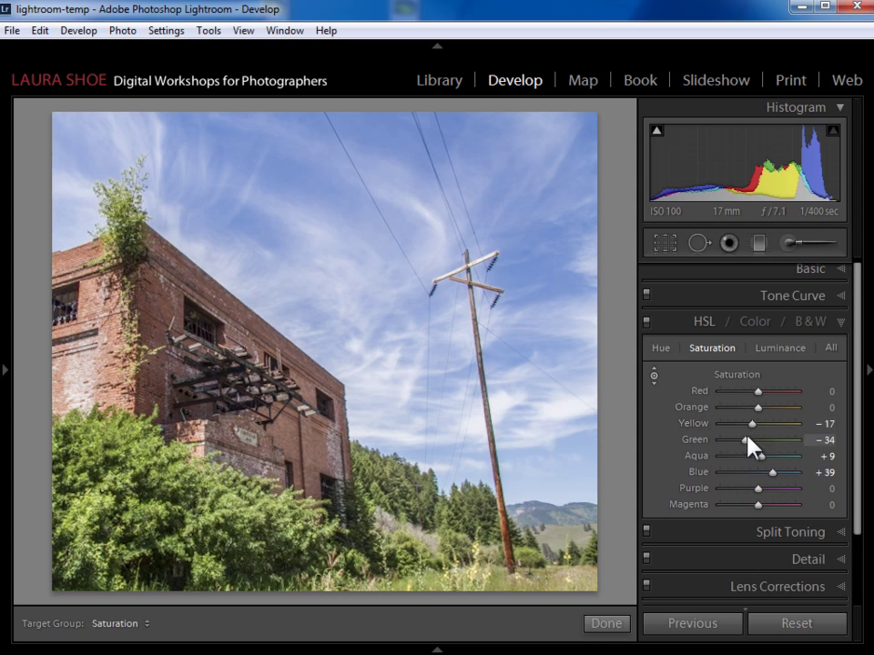
pyautogui.moveTo(747, 442)
pyautogui.mouseDown()
pyautogui.moveTo(755, 437)
pyautogui.moveTo(746, 425)
pyautogui.moveTo(754, 428)
pyautogui.mouseUp()
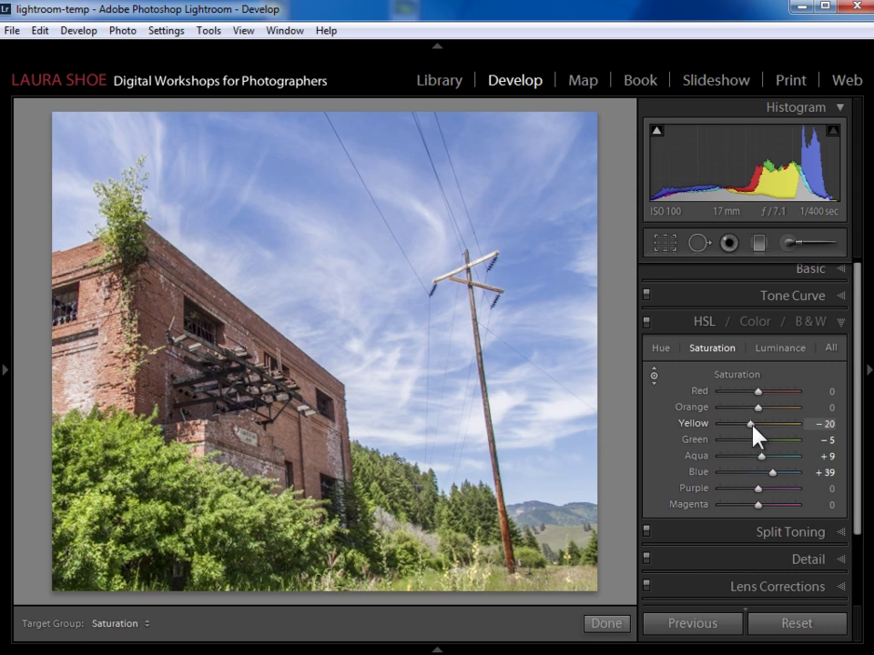
pyautogui.click(788, 355)
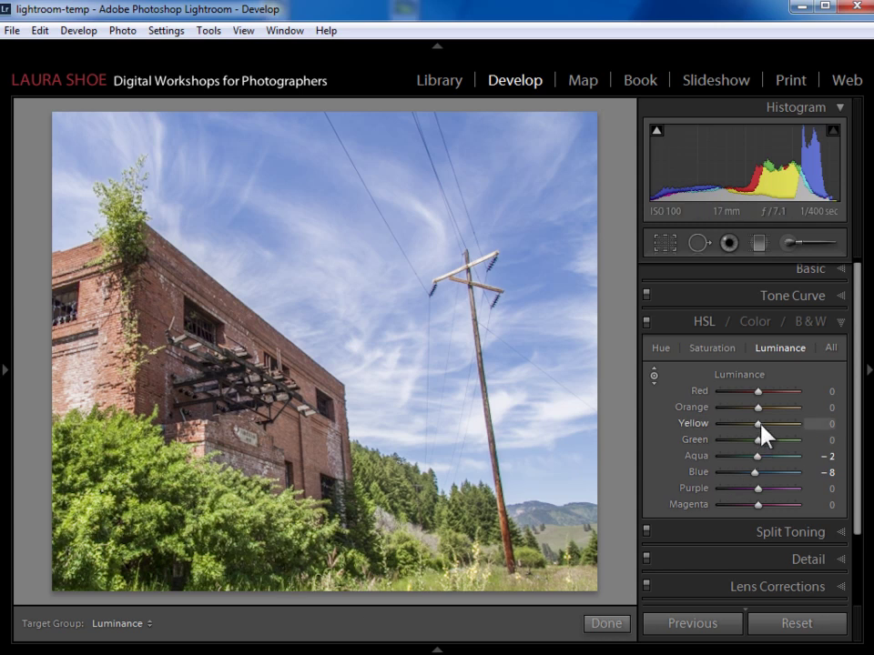
# - Darken Yellow luminance to -30 and brighten the brick: Red +27, Orange +33
pyautogui.moveTo(760, 427)
pyautogui.mouseDown()
pyautogui.moveTo(739, 435)
pyautogui.moveTo(750, 435)
pyautogui.mouseUp()
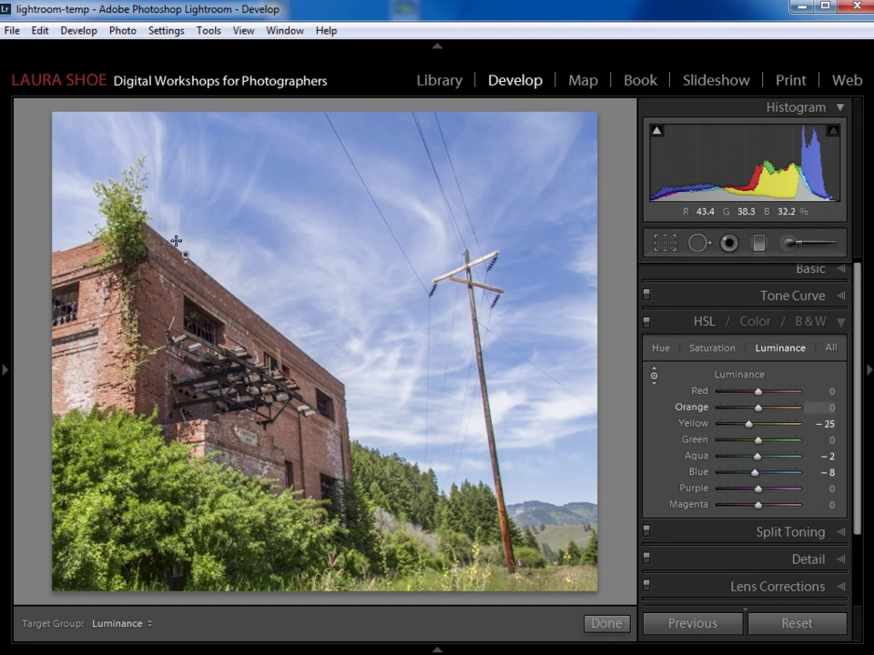
pyautogui.moveTo(750, 424); pyautogui.dragTo(747, 425)
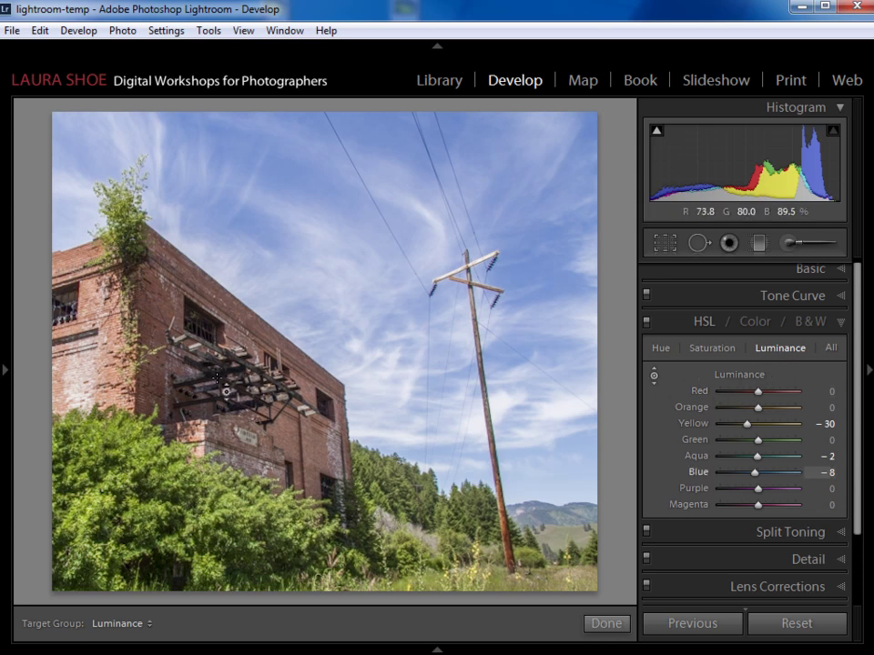
pyautogui.moveTo(294, 446); pyautogui.dragTo(294, 391)
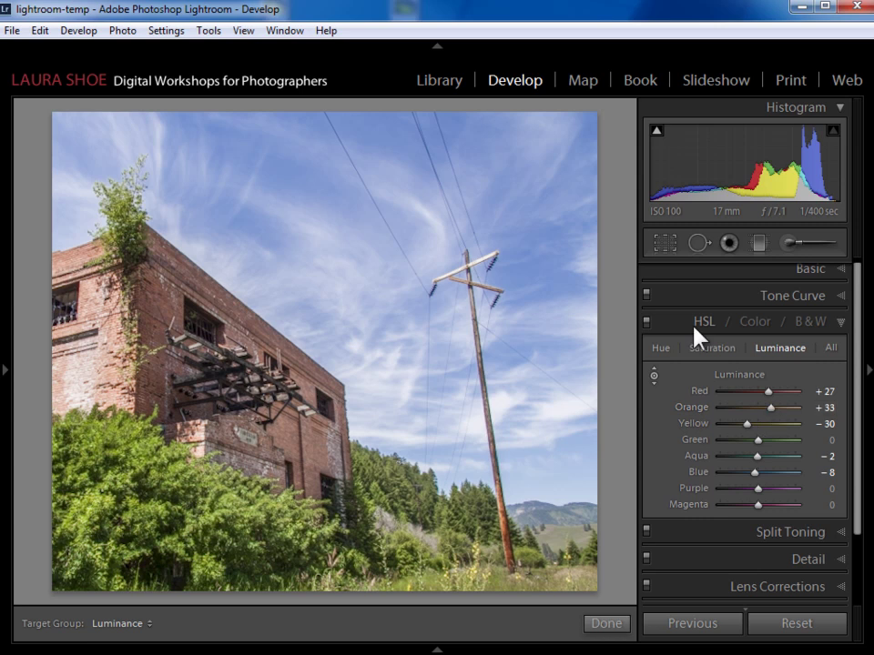
# - Toggle the HSL adjustments off and on to compare, then turn off the targeted adjustment tool
pyautogui.click(646, 322)
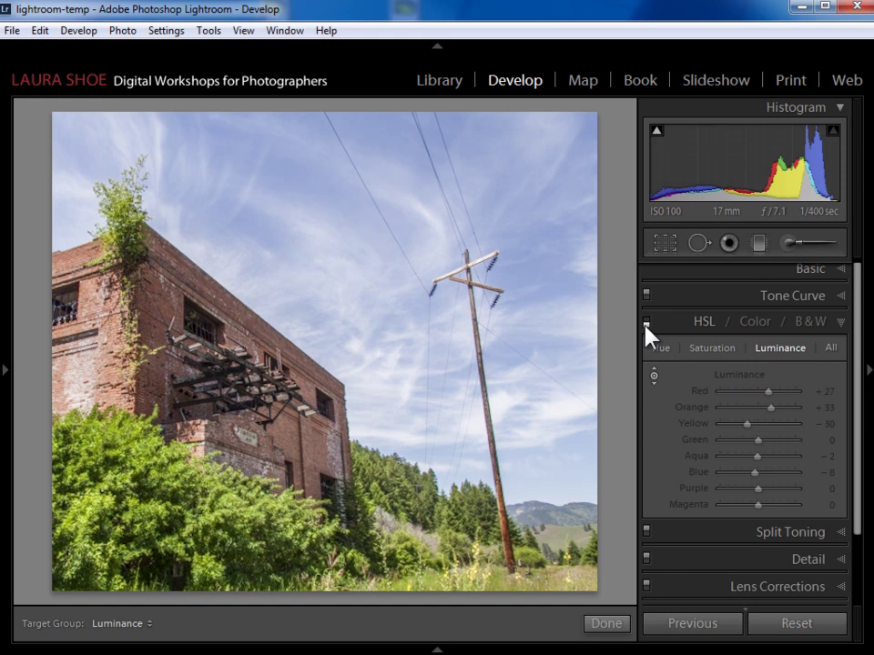
pyautogui.click(646, 323)
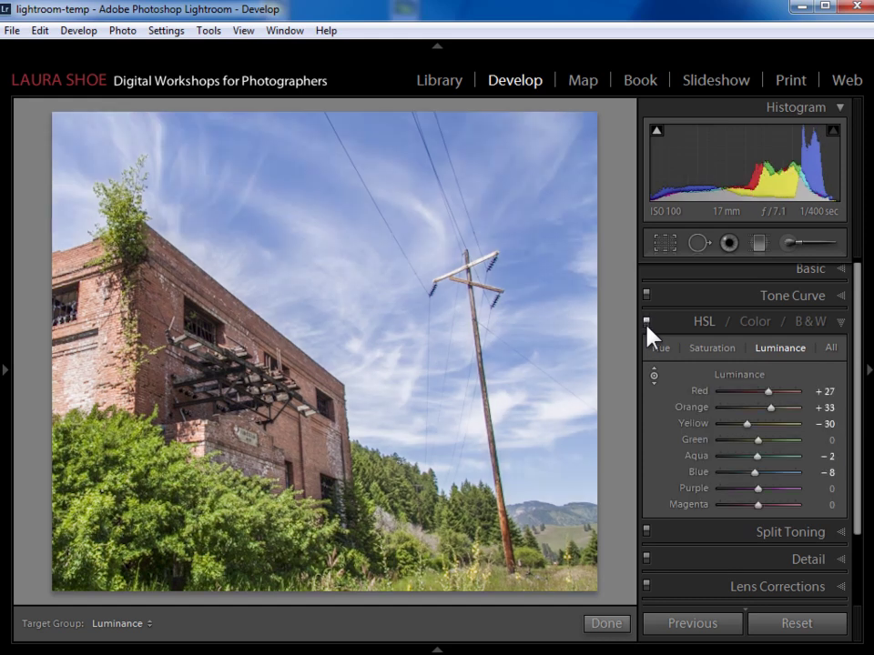
pyautogui.click(646, 323)
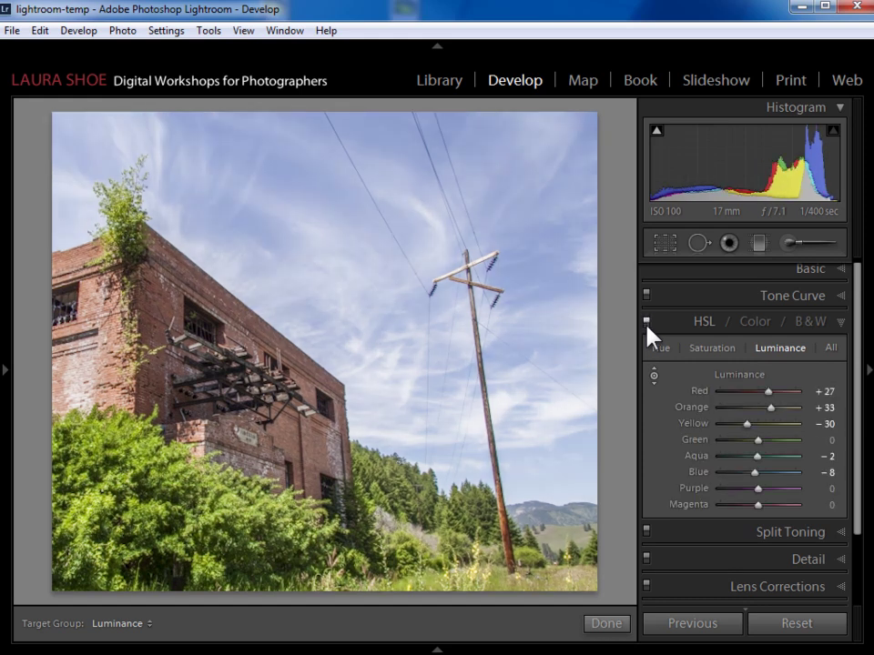
pyautogui.click(646, 323)
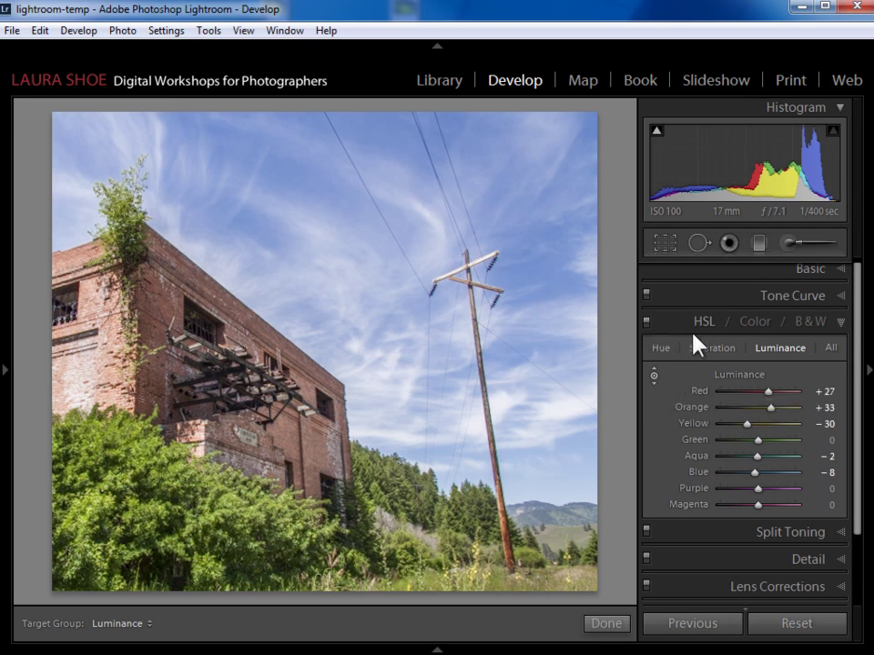
pyautogui.click(654, 373)
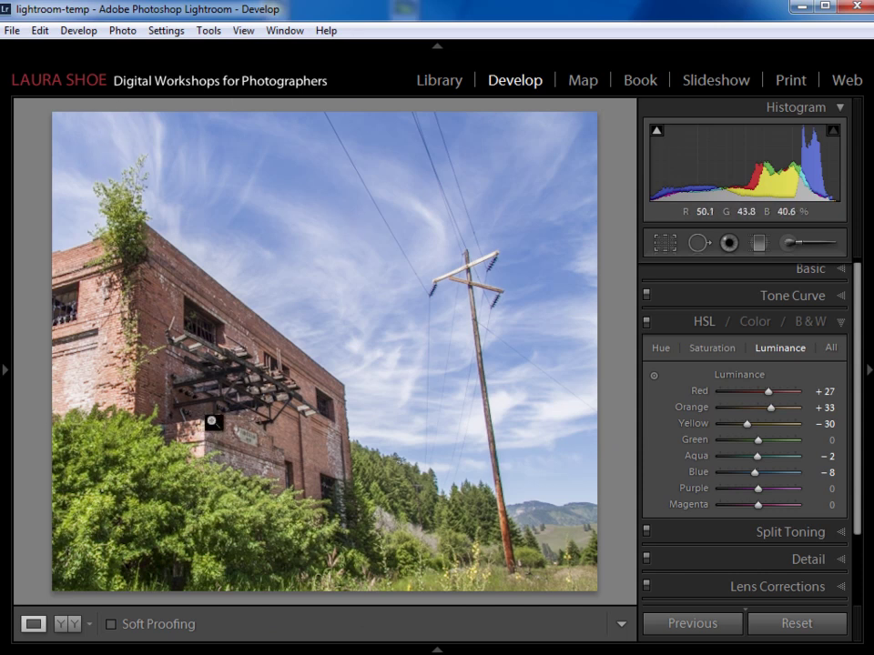
# - Add a post-crop vignette of Amount -12 and toggle it off and on to compare
pyautogui.scroll(-2, 806, 438)
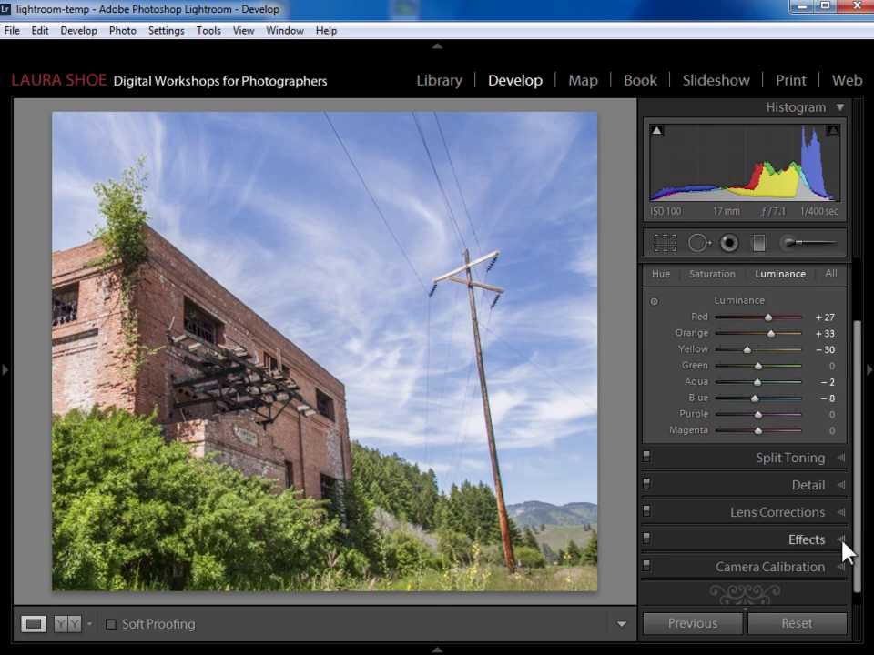
pyautogui.click(842, 541)
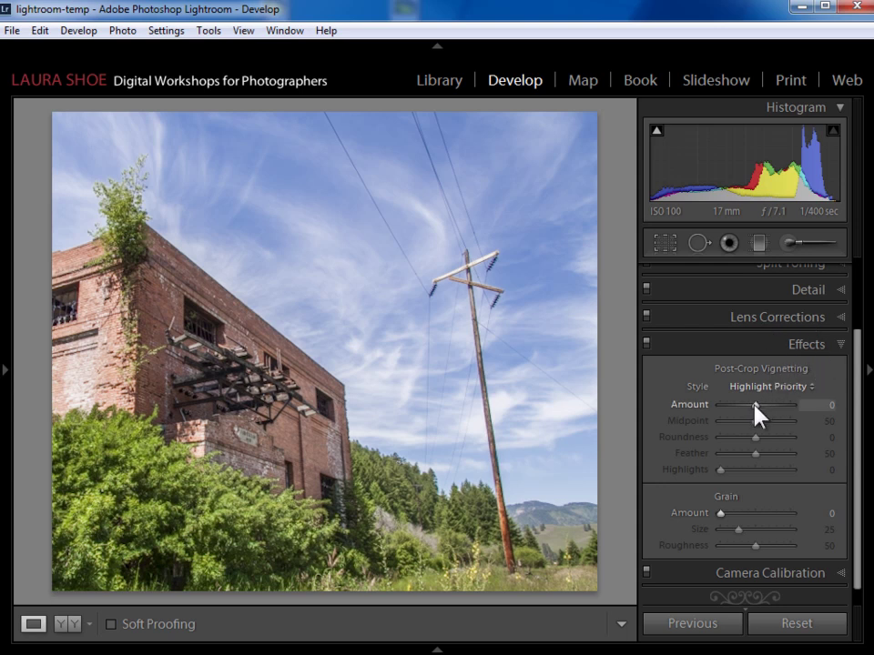
pyautogui.moveTo(754, 405)
pyautogui.mouseDown()
pyautogui.moveTo(717, 408)
pyautogui.moveTo(752, 410)
pyautogui.mouseUp()
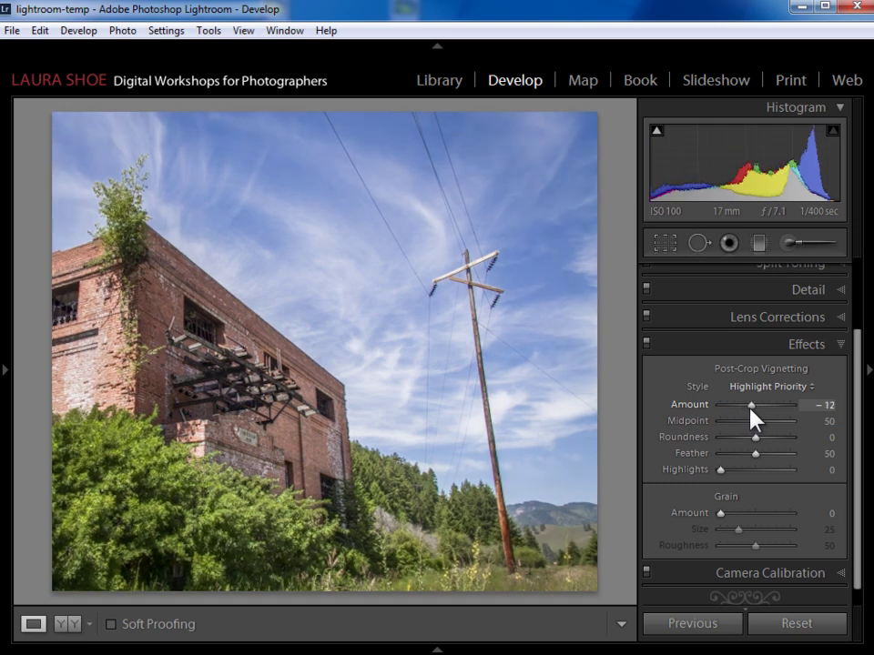
pyautogui.click(647, 345)
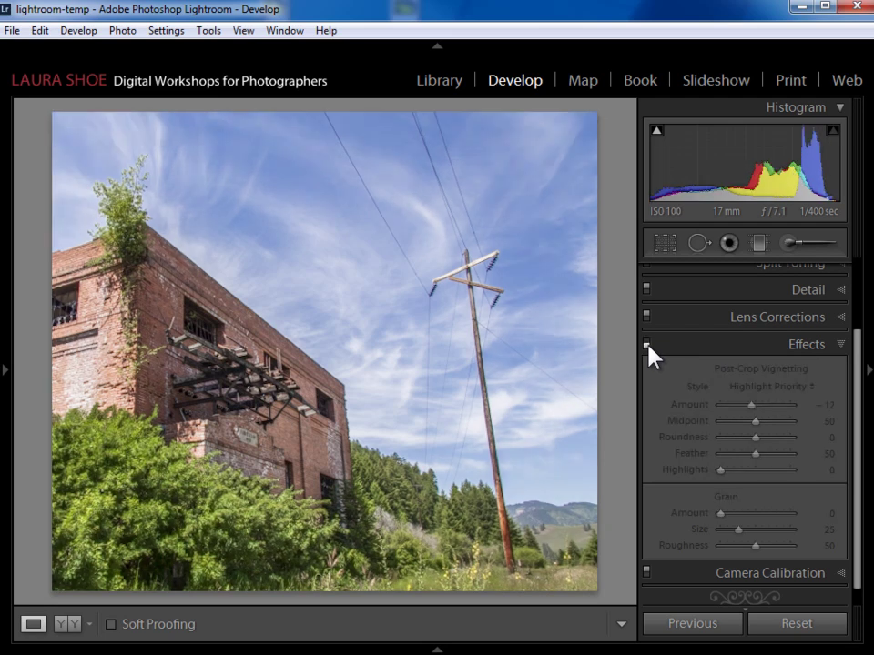
pyautogui.click(647, 345)
pyautogui.click(648, 345)
pyautogui.click(648, 345)
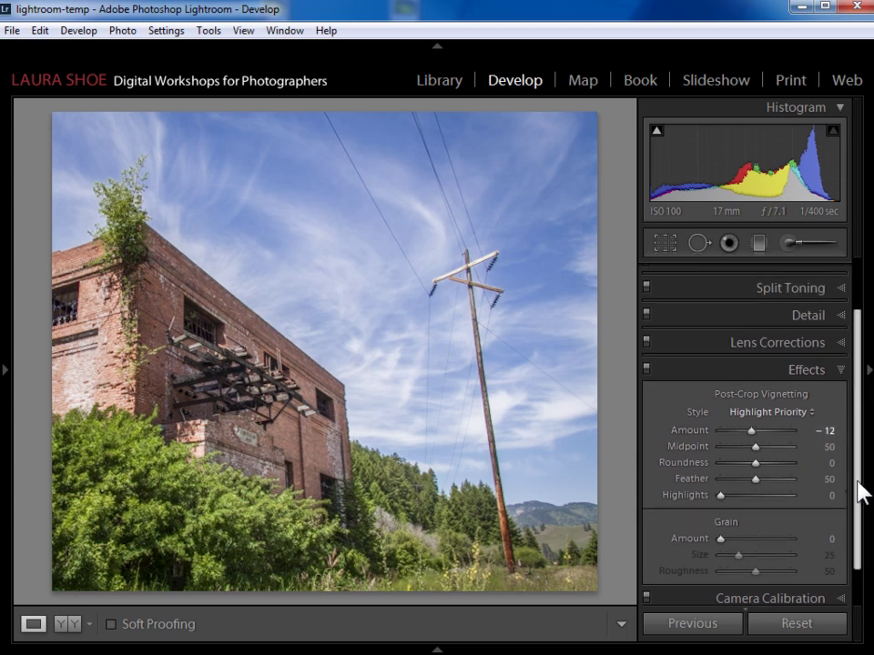
# - Raise Exposure from +0.85 to +0.98 in the Basic panel
pyautogui.scroll(2, 855, 455)
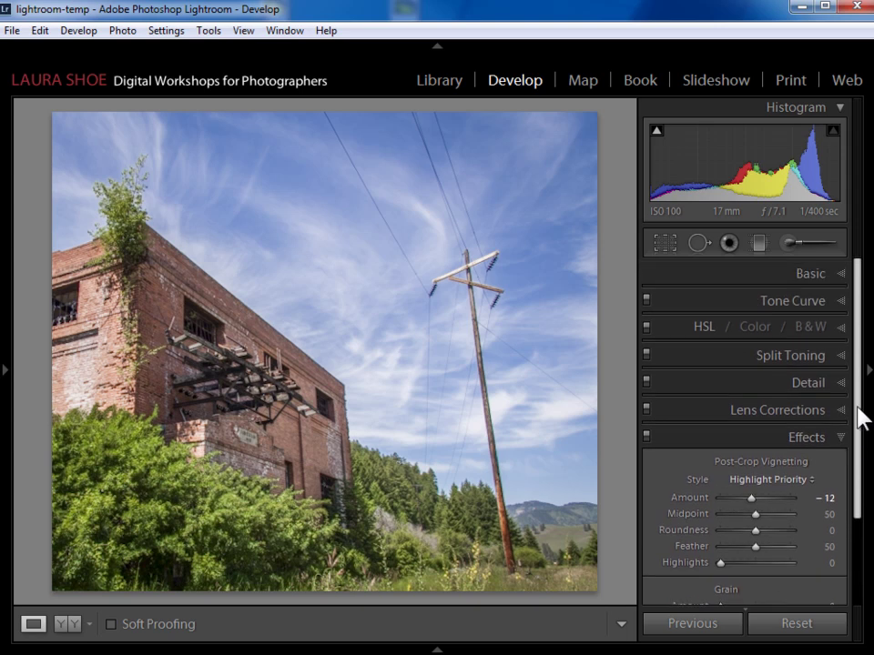
pyautogui.click(841, 274)
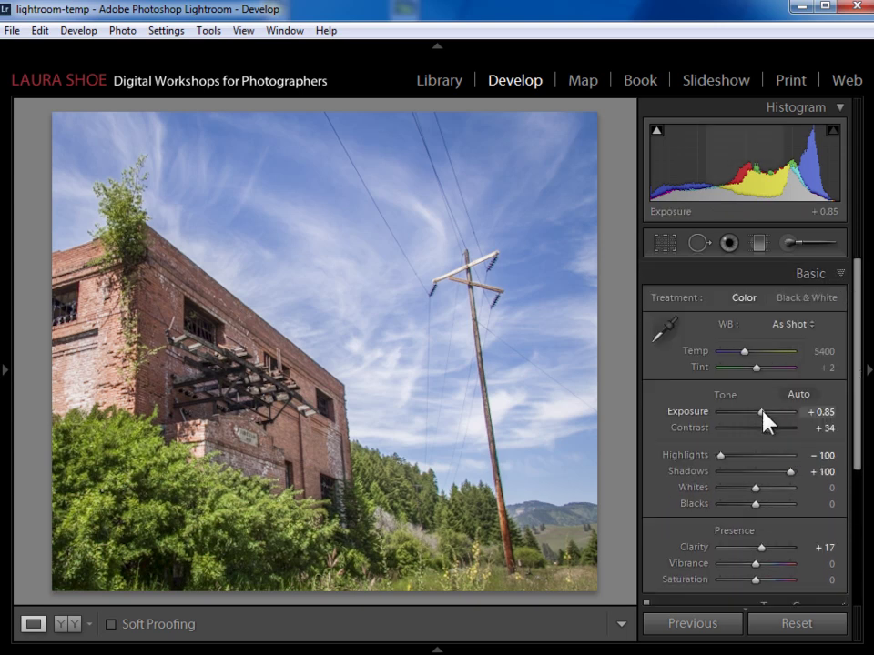
pyautogui.moveTo(762, 411); pyautogui.dragTo(763, 411)
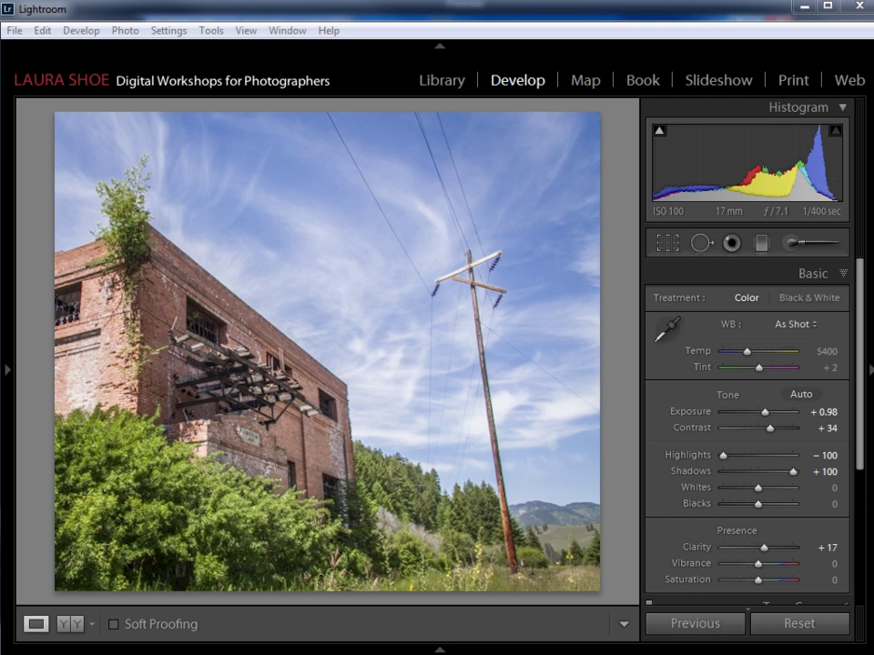
# - Create an adjustment brush at Exposure -0.61 with brush size 9
pyautogui.click(790, 243)
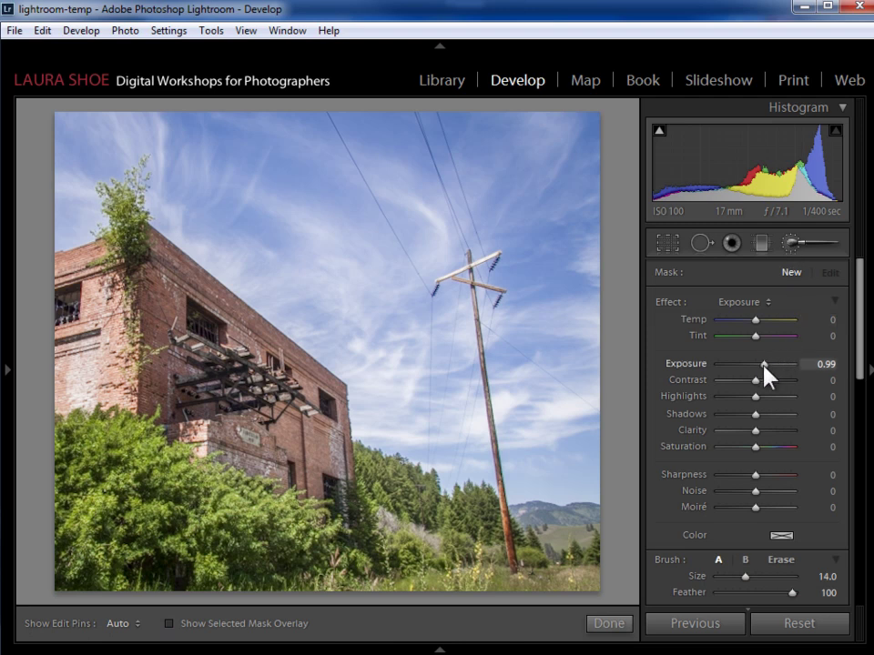
pyautogui.moveTo(763, 366)
pyautogui.mouseDown()
pyautogui.moveTo(726, 369)
pyautogui.moveTo(782, 368)
pyautogui.moveTo(748, 369)
pyautogui.mouseUp()
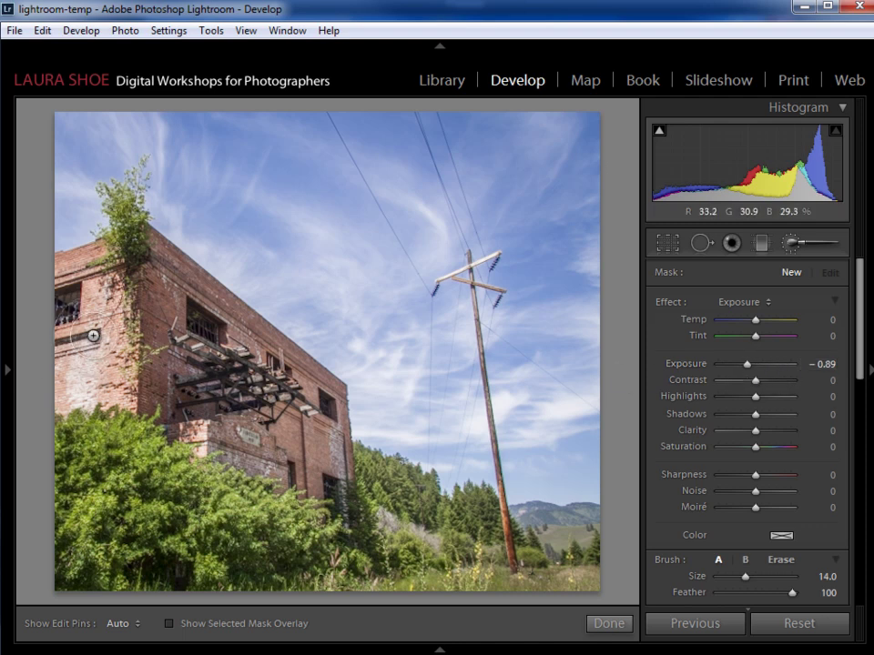
pyautogui.press('[')
pyautogui.press('h')
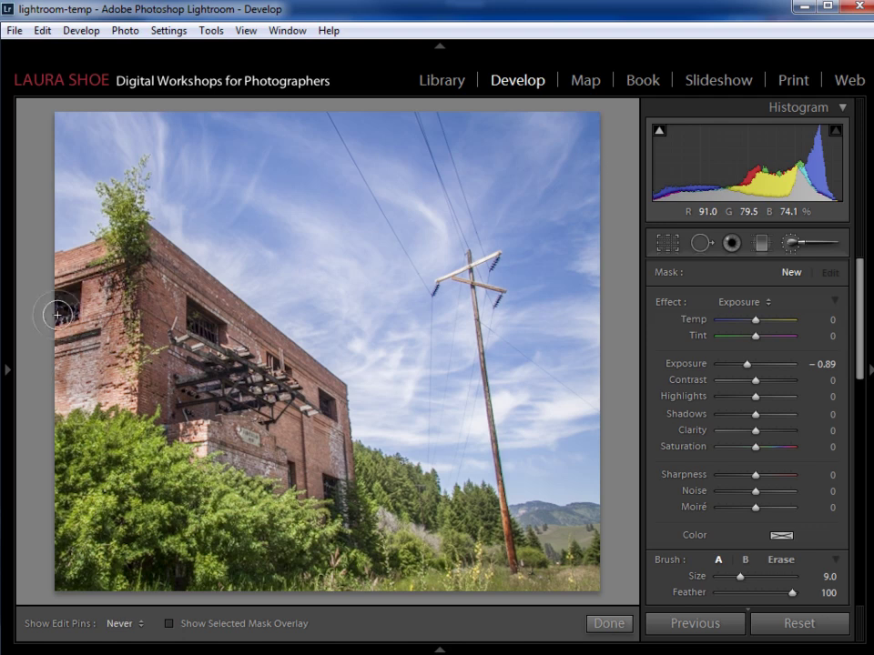
pyautogui.press('h')
pyautogui.moveTo(733, 367); pyautogui.dragTo(749, 365)
pyautogui.press('h')
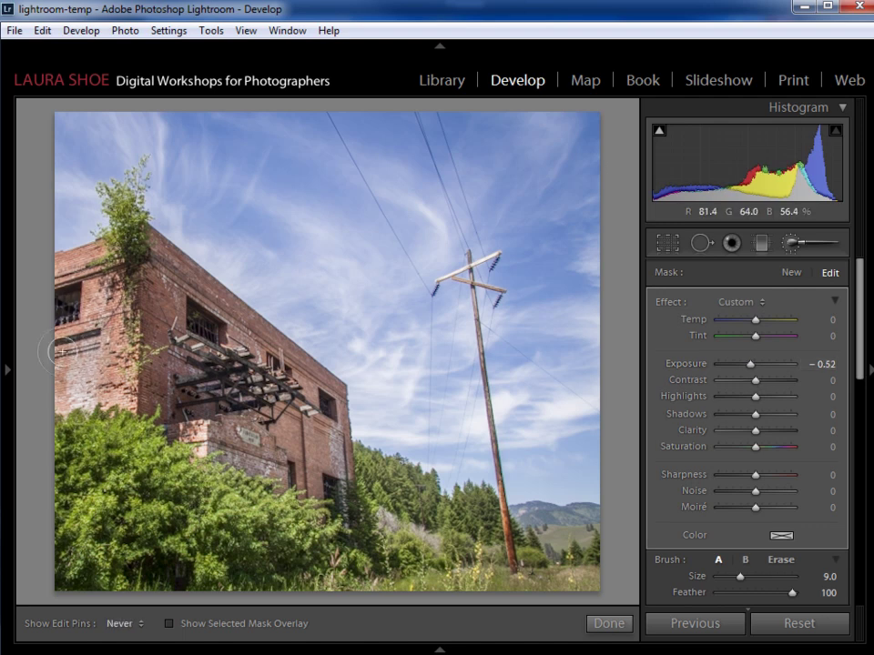
pyautogui.press('h')
# - Turn on Auto Mask so the brush stays within edges
pyautogui.scroll(-3, 860, 364)
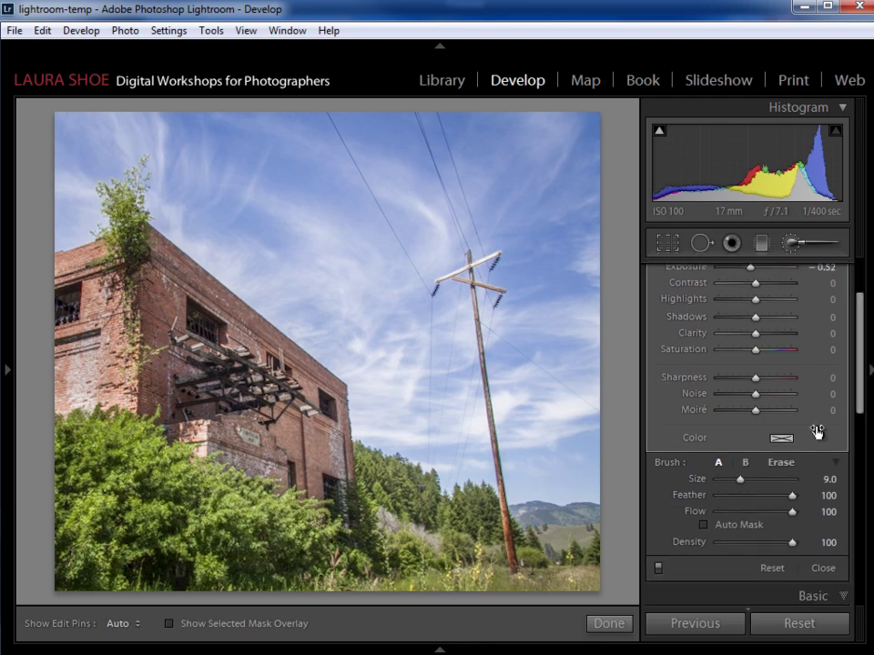
pyautogui.click(704, 527)
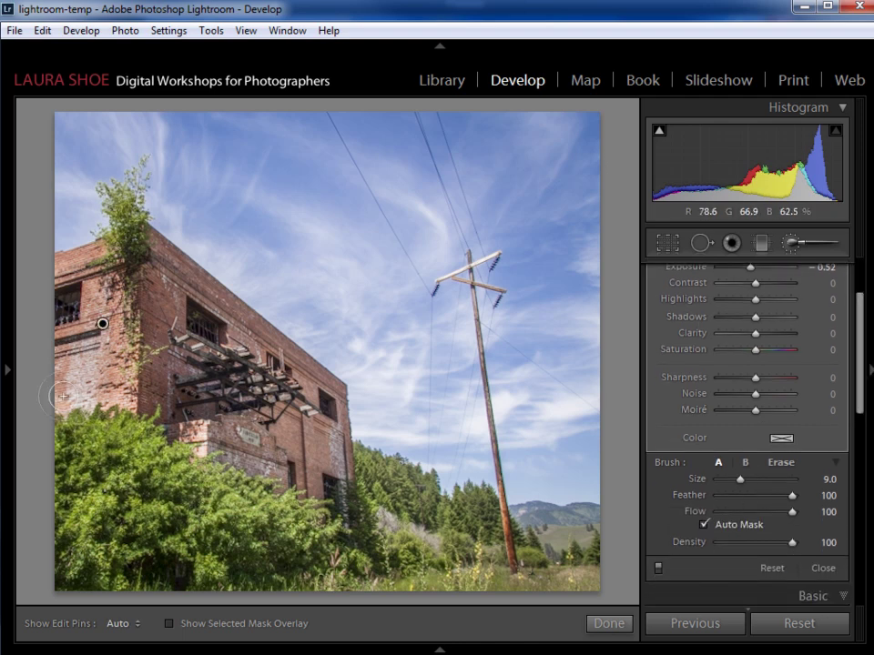
pyautogui.press('h')
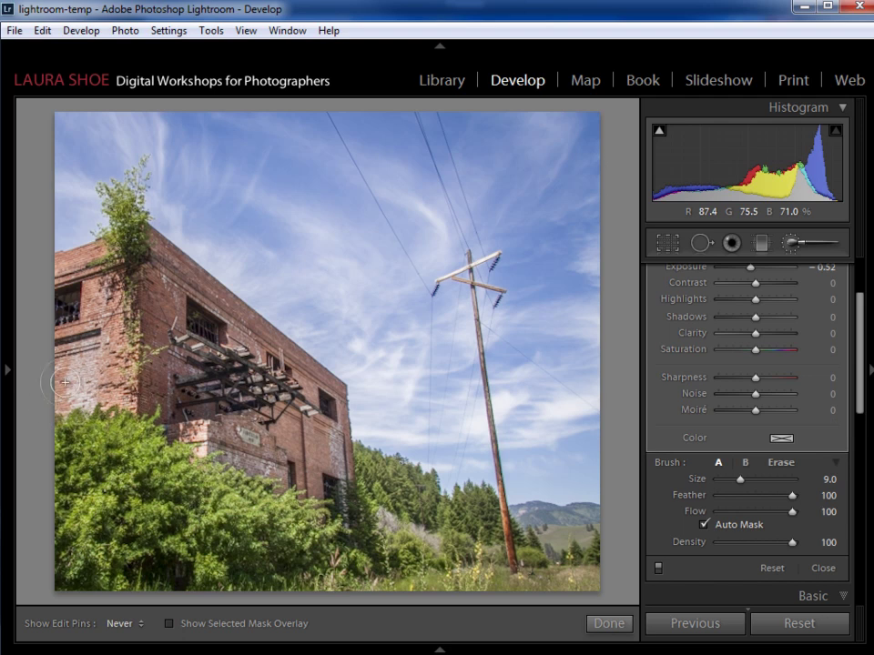
pyautogui.press('h')
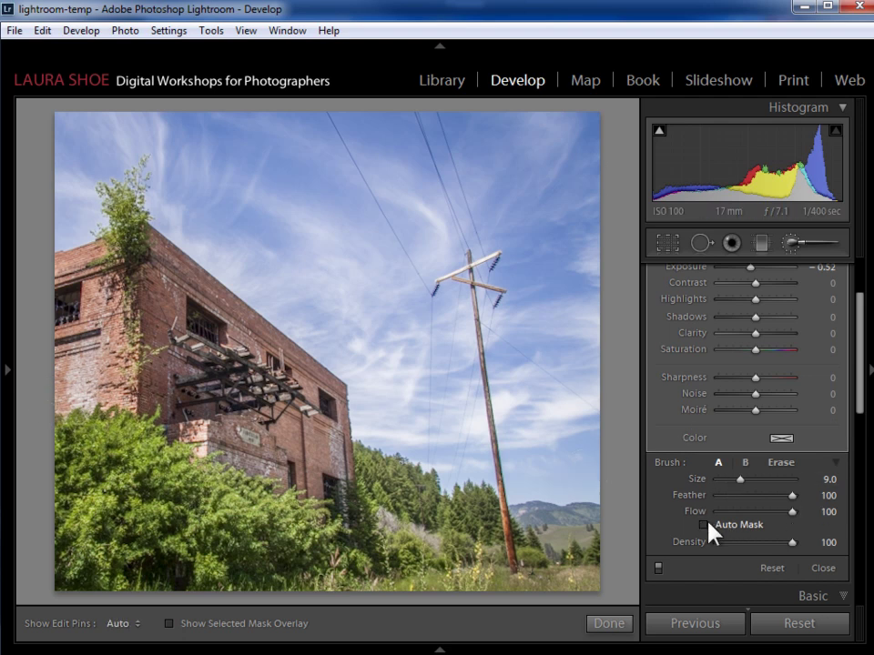
pyautogui.scroll(3, 755, 364)
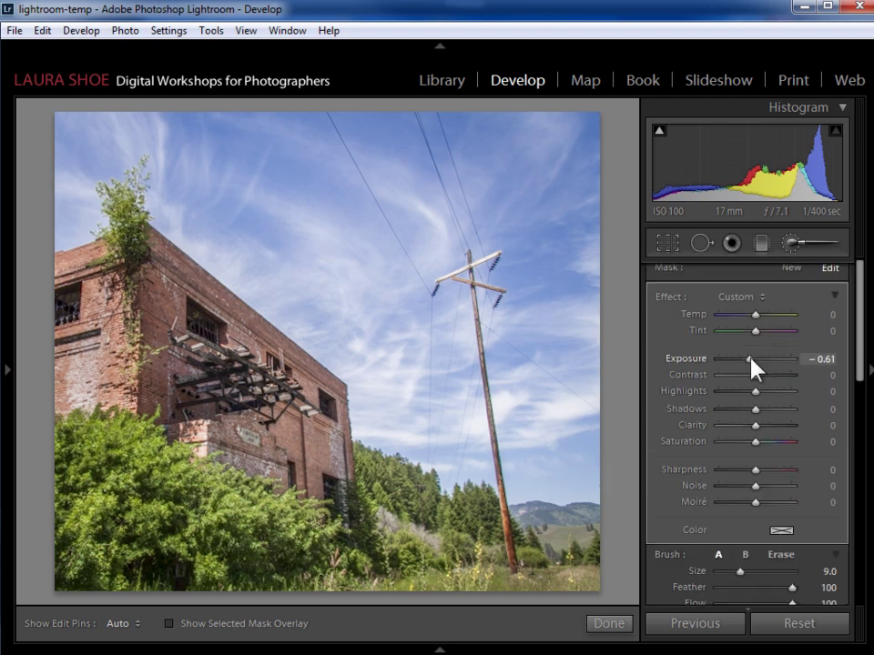
pyautogui.scroll(-5, 830, 382)
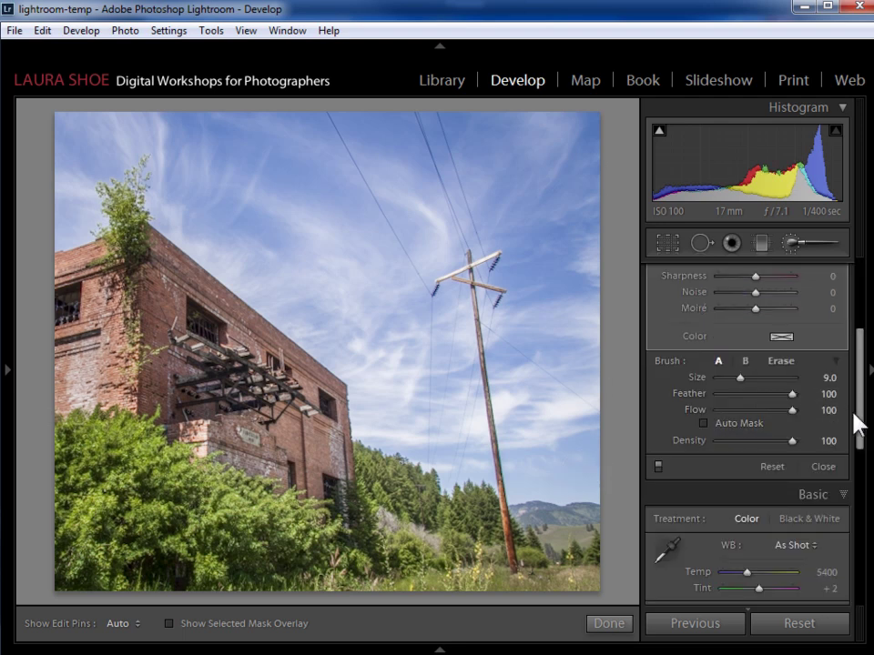
# - Toggle the brush adjustments off and on to compare the -0.61 exposure effect
pyautogui.click(658, 466)
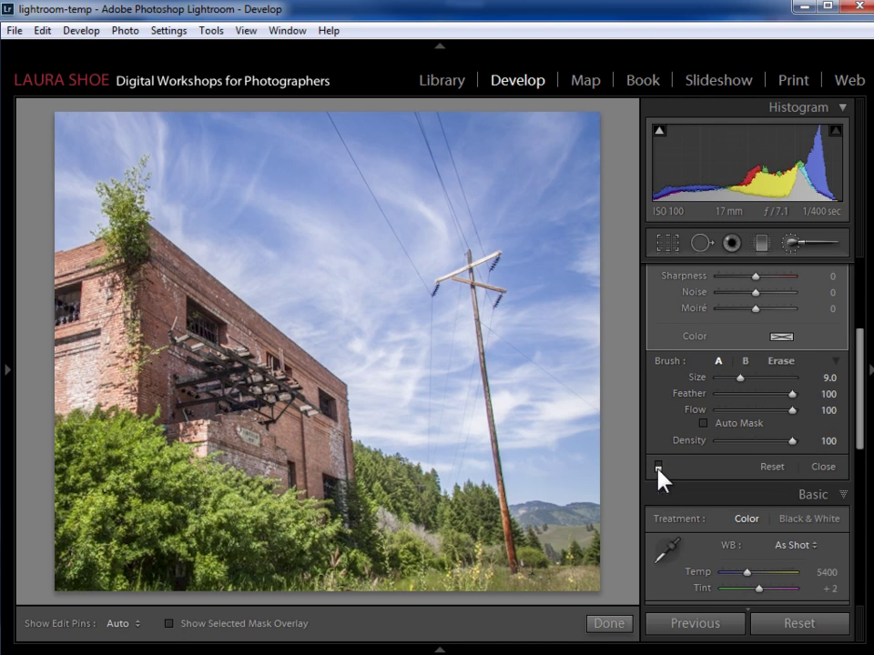
pyautogui.click(658, 466)
pyautogui.click(658, 466)
pyautogui.click(658, 466)
pyautogui.click(658, 466)
# - Paint the lower building wall with a new, smaller brush mask set to +0.23 exposure
pyautogui.scroll(5, 863, 419)
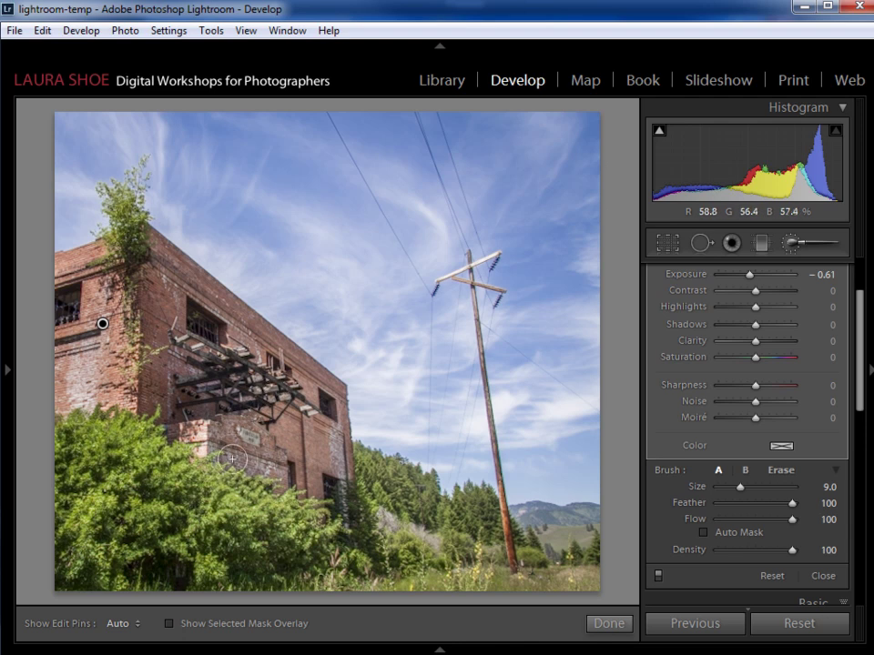
pyautogui.scroll(3, 860, 409)
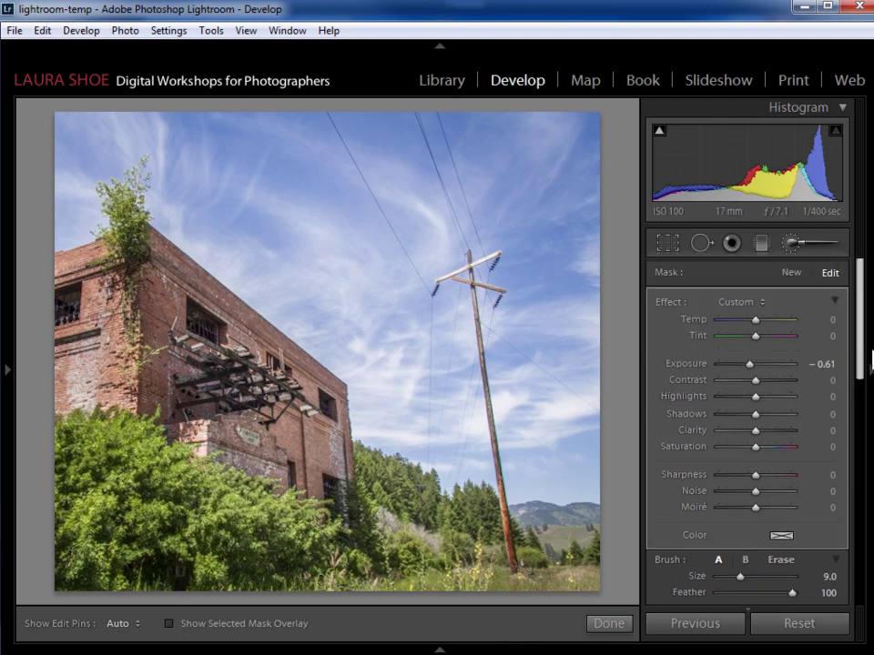
pyautogui.click(790, 271)
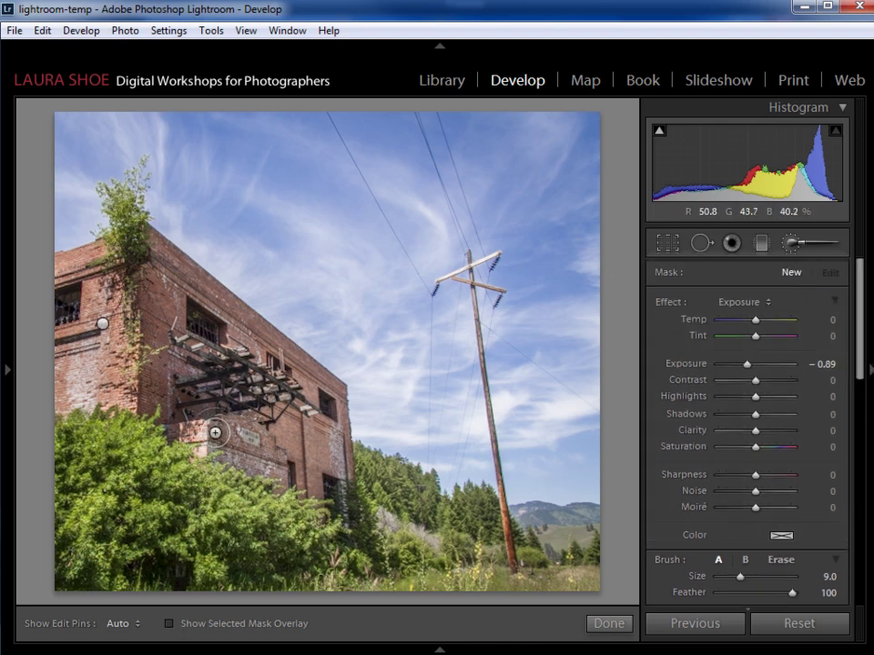
pyautogui.moveTo(752, 365); pyautogui.dragTo(761, 366)
pyautogui.press('[')
pyautogui.press('[')
pyautogui.press('[')
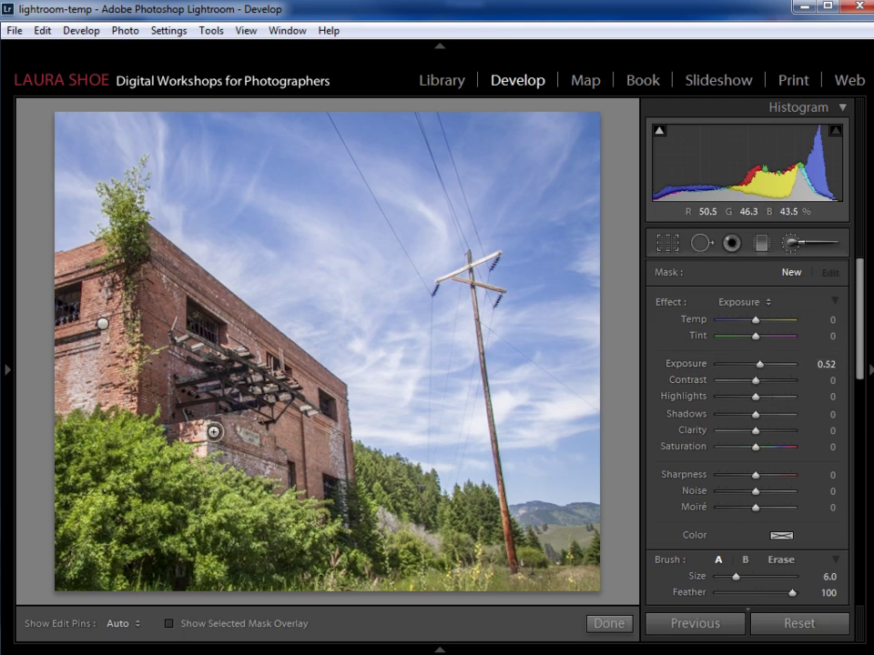
pyautogui.press('h')
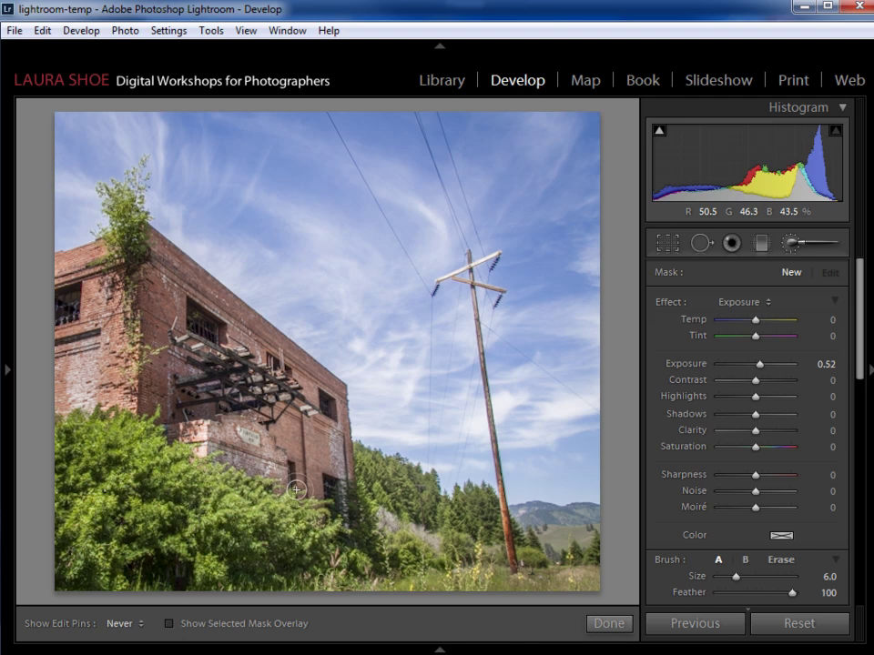
pyautogui.moveTo(205, 355)
pyautogui.mouseDown()
pyautogui.moveTo(164, 344)
pyautogui.moveTo(186, 342)
pyautogui.mouseUp()
pyautogui.press('h')
pyautogui.moveTo(761, 365); pyautogui.dragTo(758, 366)
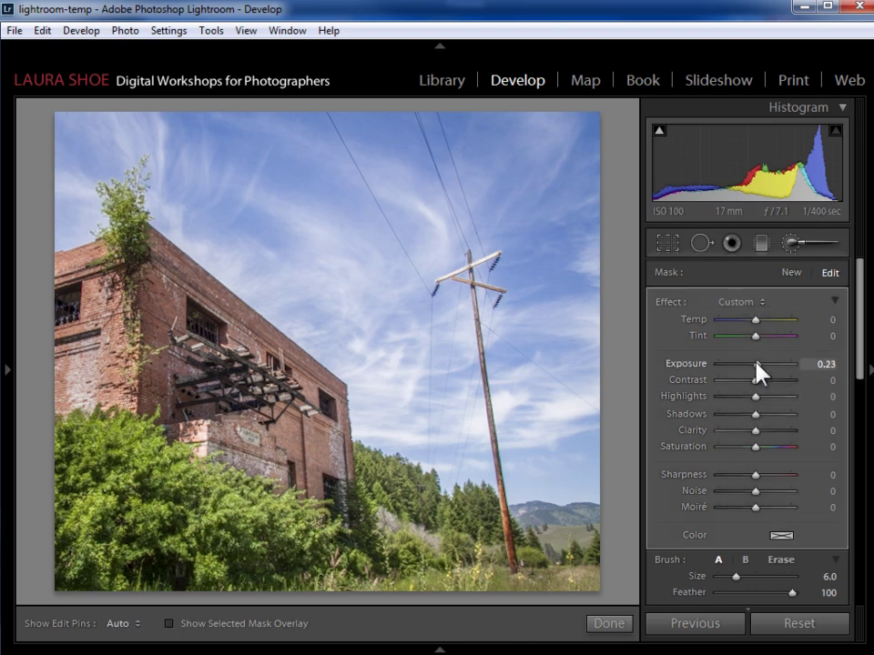
# - Zoom in and paint the wall sign with a new small brush mask, setting Contrast to 100
pyautogui.click(790, 273)
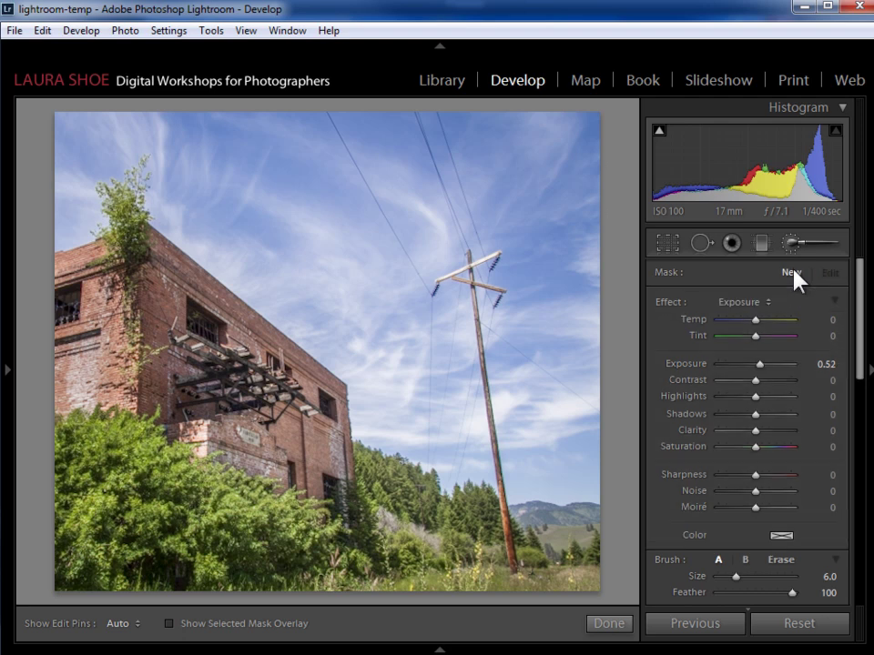
pyautogui.press('[')
pyautogui.hotkey('ctrl', '=')
pyautogui.hotkey('ctrl', '=')
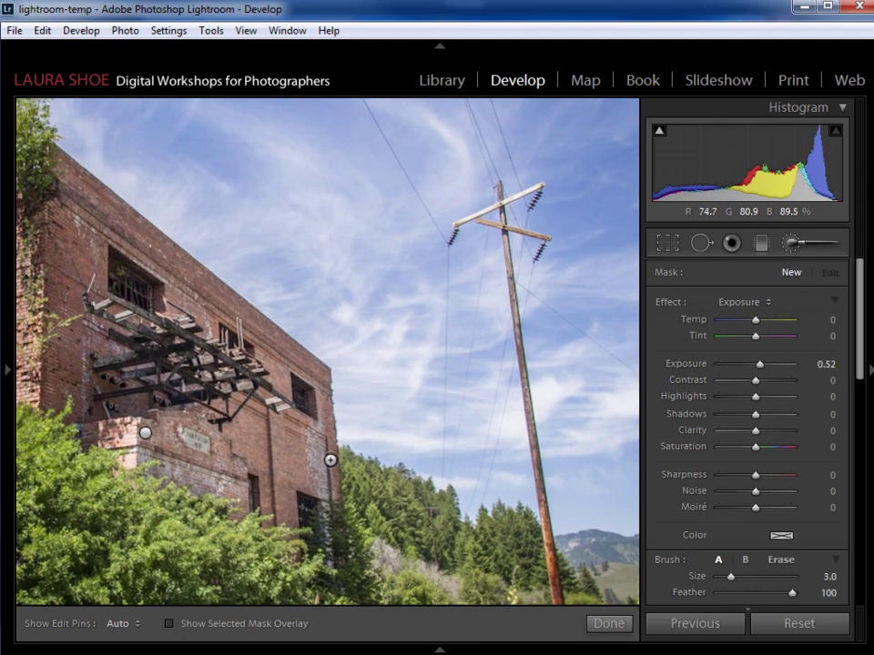
pyautogui.press('h')
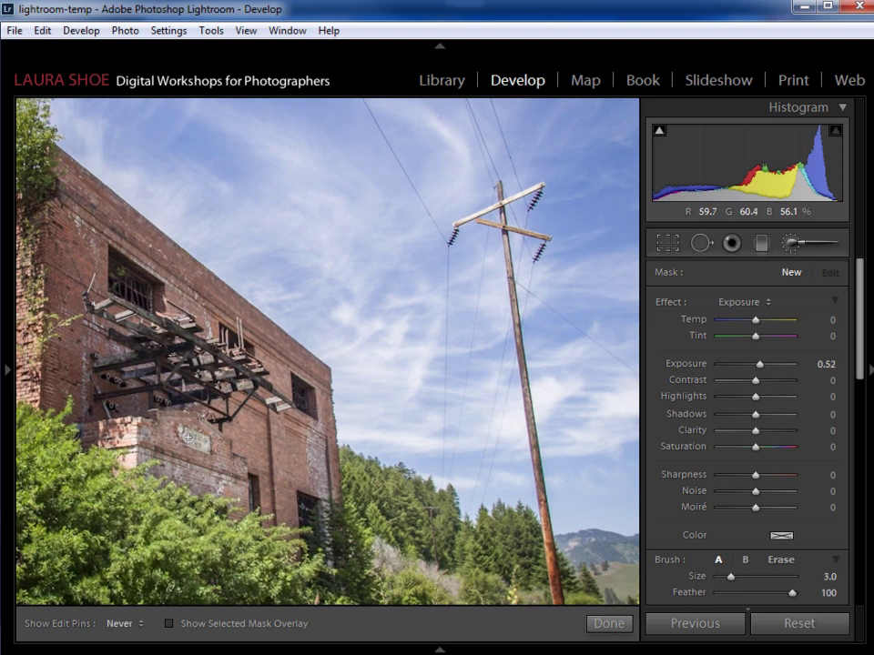
pyautogui.press('h')
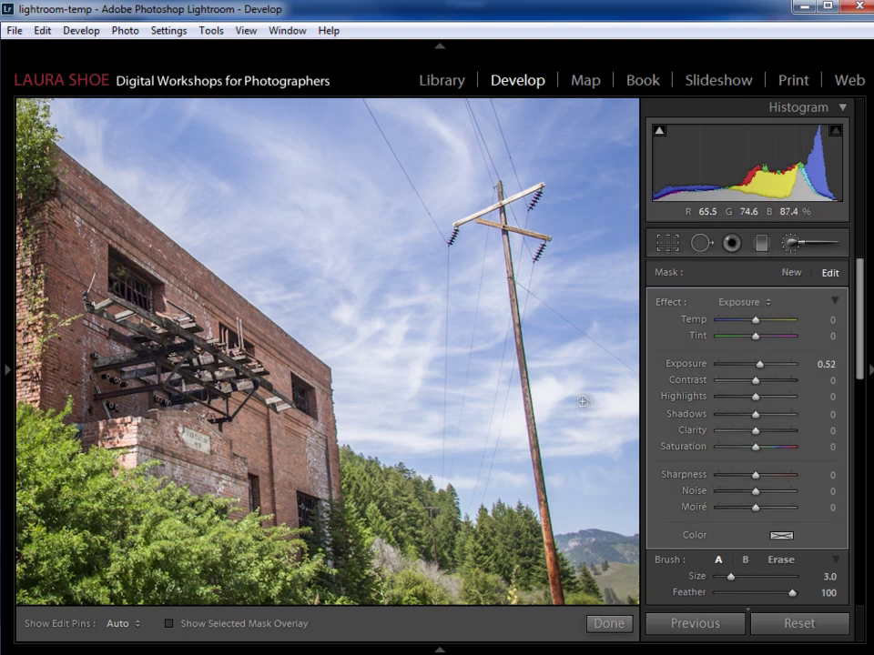
pyautogui.moveTo(761, 382); pyautogui.dragTo(791, 382)
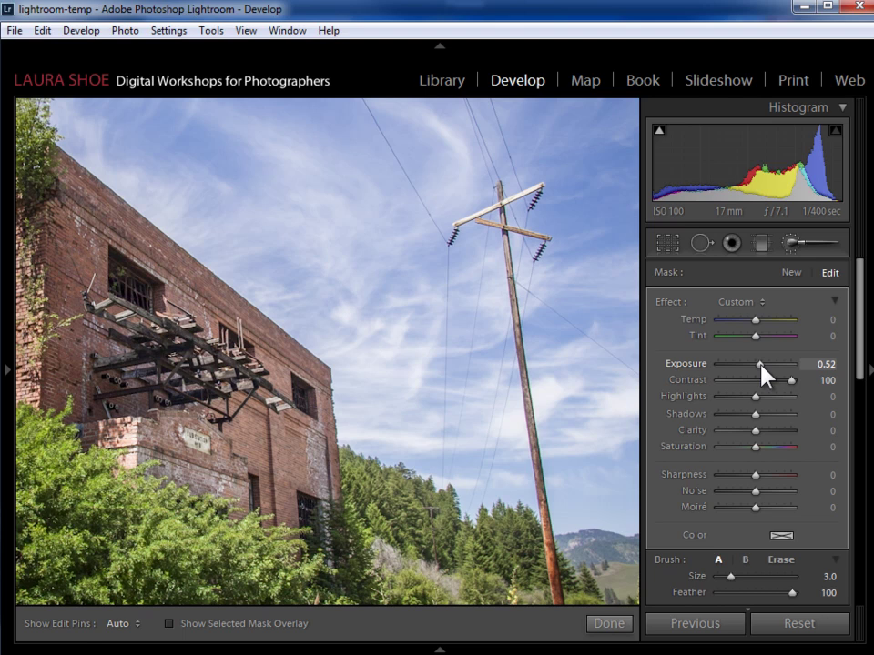
# - Zoom back out and toggle the brush adjustments off and on to compare
pyautogui.hotkey('ctrl', '-')
pyautogui.hotkey('ctrl', '-')
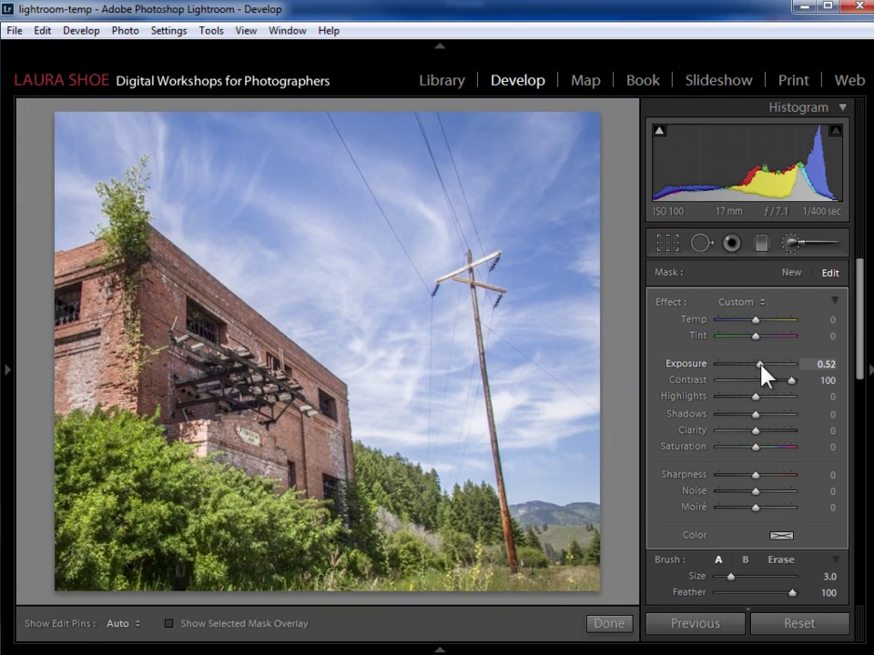
pyautogui.moveTo(866, 379); pyautogui.dragTo(856, 423)
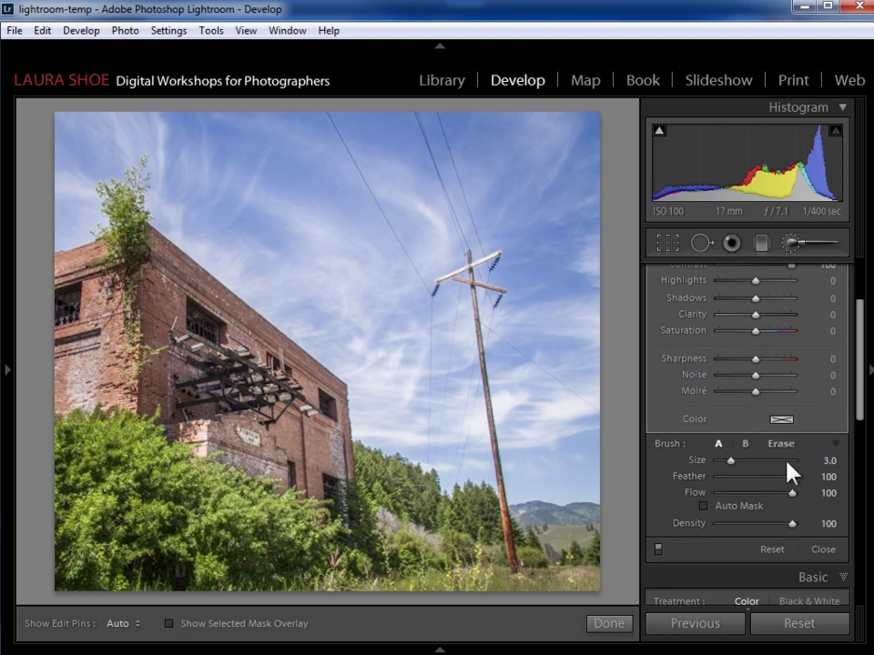
pyautogui.click(658, 549)
pyautogui.click(658, 549)
pyautogui.click(658, 549)
# - Paint the foreground bushes with a new, larger brush mask, ending at −0.61 exposure
pyautogui.scroll(3, 865, 362)
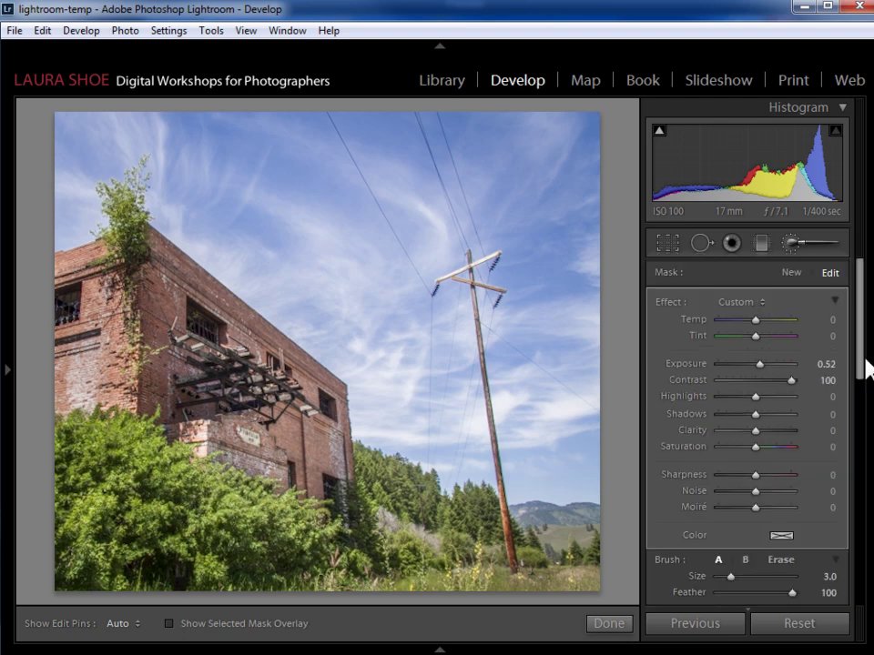
pyautogui.moveTo(224, 438)
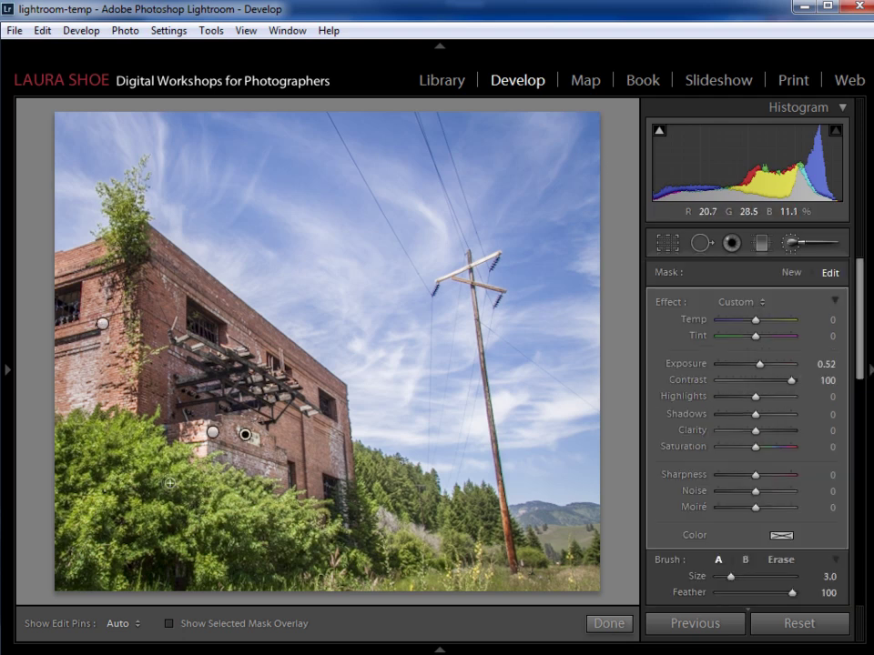
pyautogui.click(792, 275)
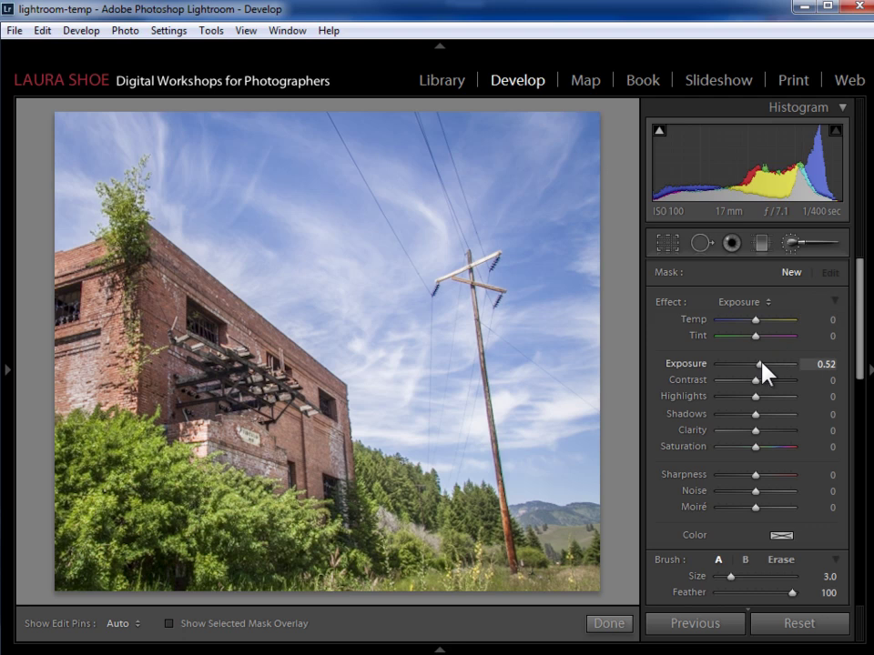
pyautogui.moveTo(765, 371); pyautogui.dragTo(757, 371)
pyautogui.scroll(5, 179, 454)
pyautogui.scroll(4, 144, 461)
pyautogui.press('h')
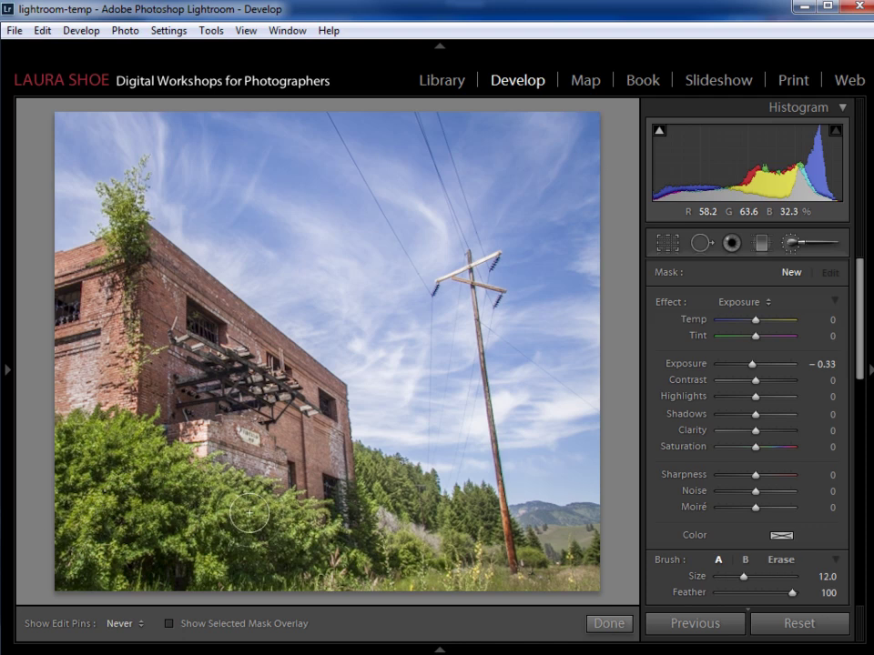
pyautogui.press('h')
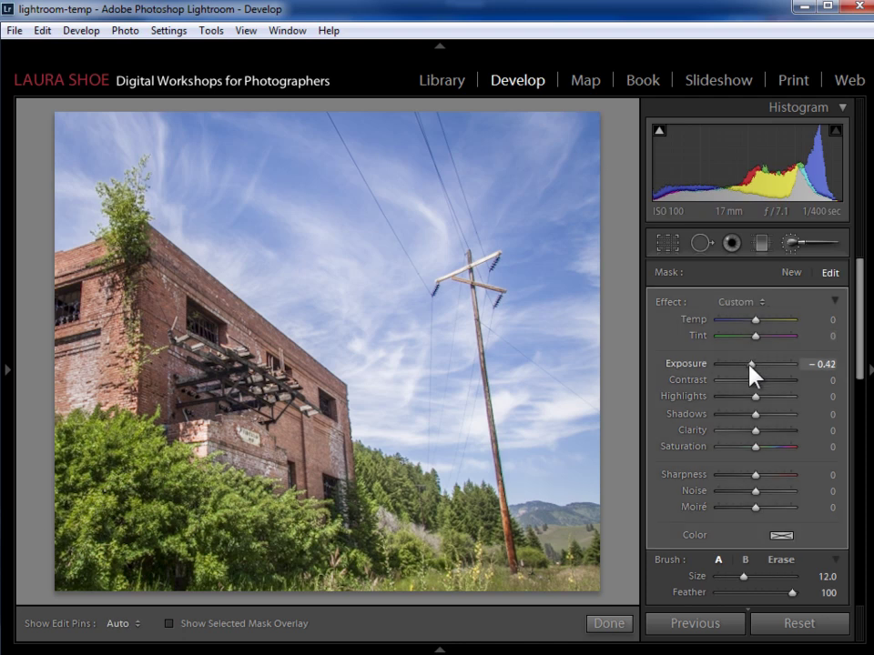
pyautogui.moveTo(751, 367); pyautogui.dragTo(749, 366)
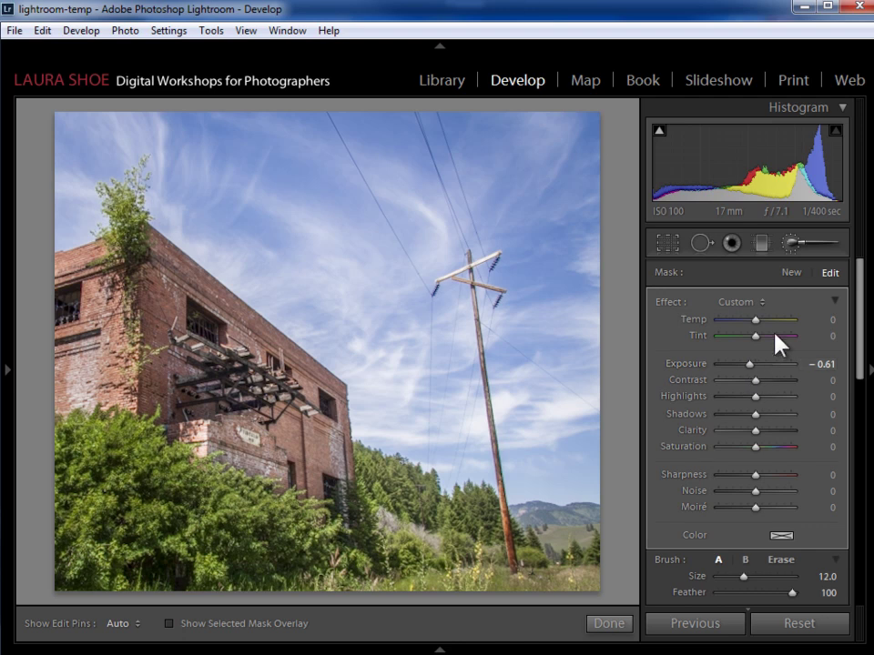
# - Close the Adjustment Brush and scroll down to the panels below Basic
pyautogui.click(792, 244)
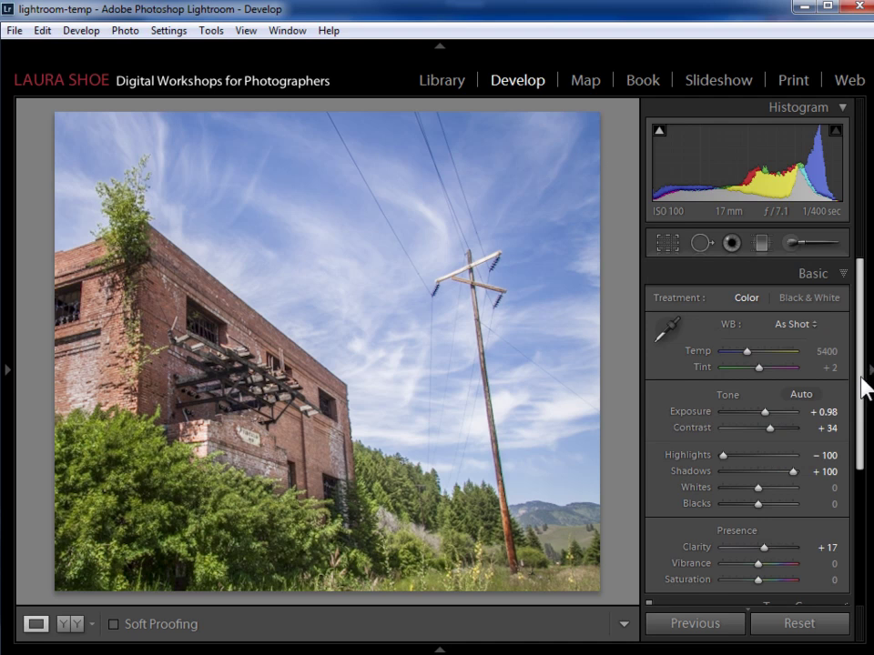
pyautogui.moveTo(862, 387); pyautogui.dragTo(861, 497)
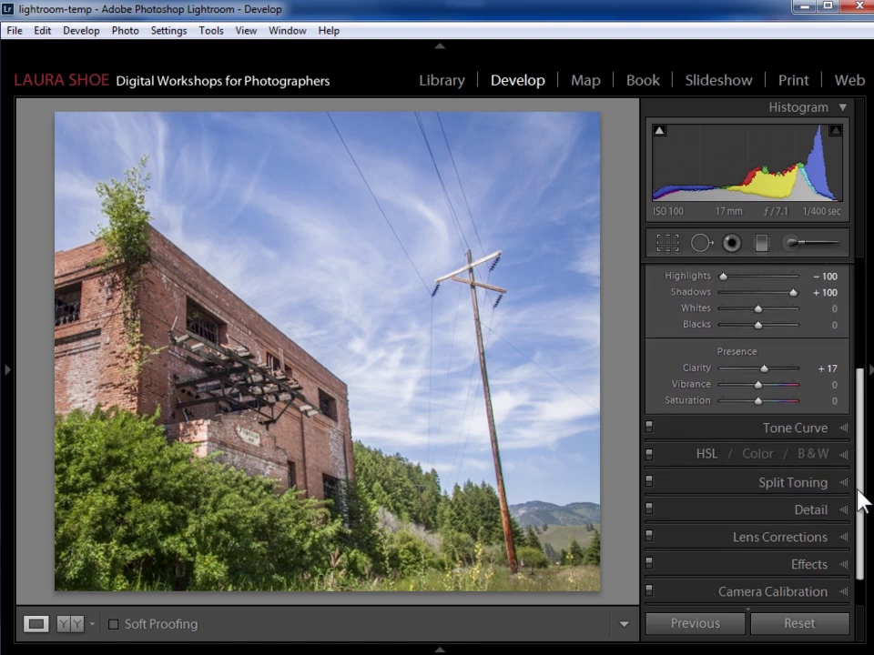
# - In Lens Corrections Manual, set Vertical to −37 and Rotate to +0.2
pyautogui.click(845, 537)
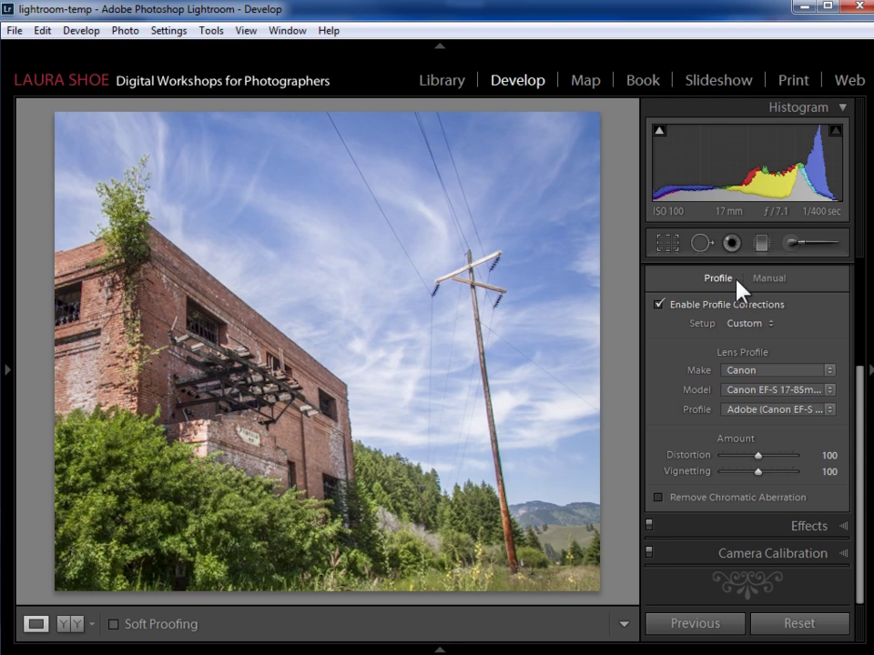
pyautogui.click(768, 281)
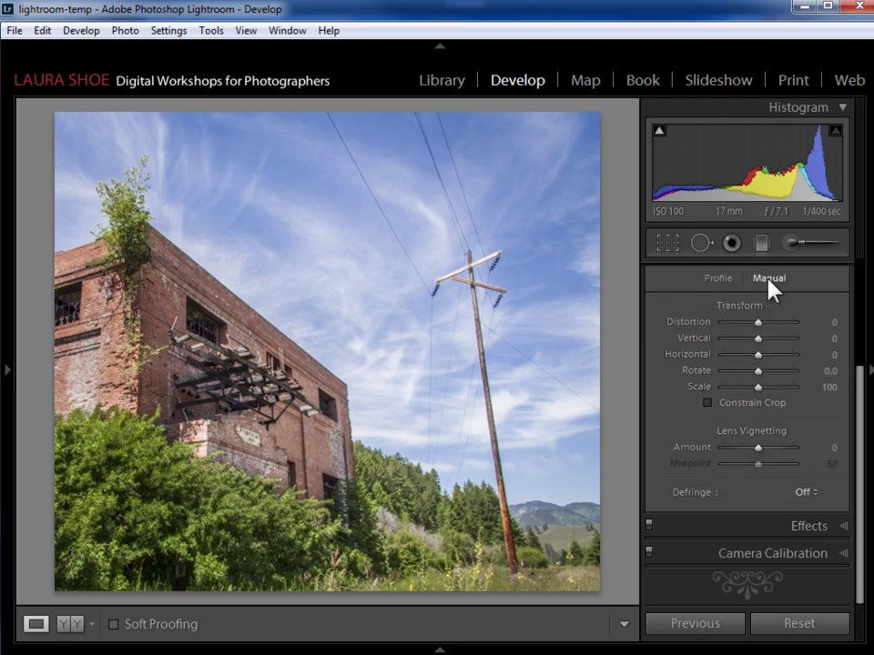
pyautogui.moveTo(758, 338); pyautogui.dragTo(747, 342)
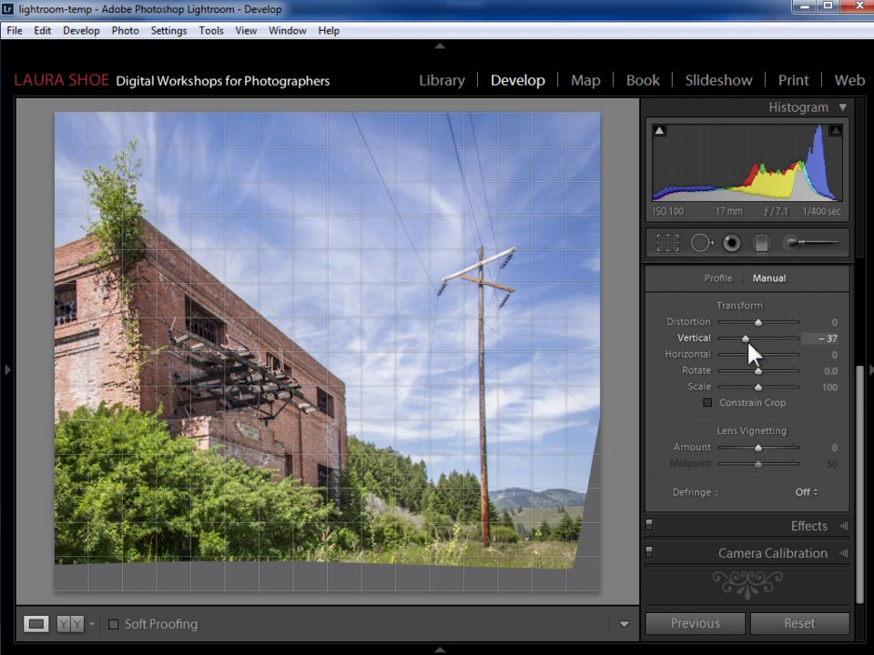
pyautogui.moveTo(759, 370); pyautogui.dragTo(760, 373)
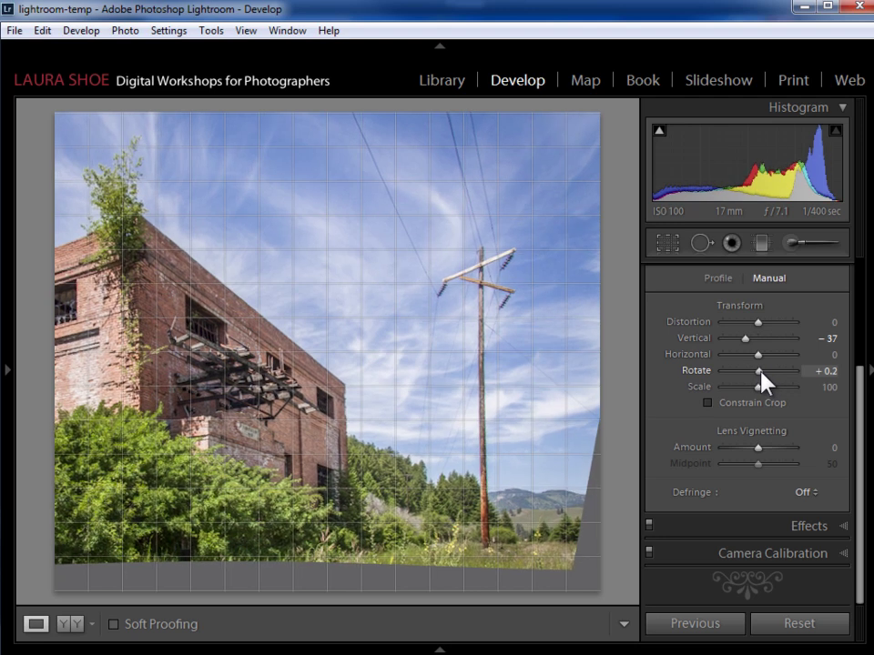
pyautogui.moveTo(760, 373); pyautogui.dragTo(760, 373)
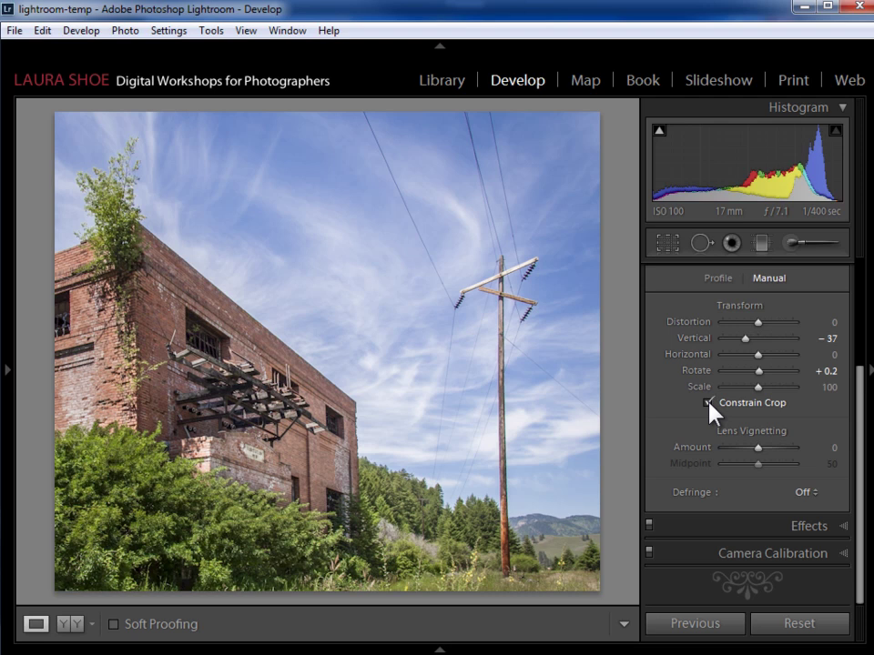
# - Undo the crop constraint, rotation and vertical perspective changes, returning them to 0
pyautogui.hotkey('ctrl', 'z')
pyautogui.hotkey('ctrl', 'z')
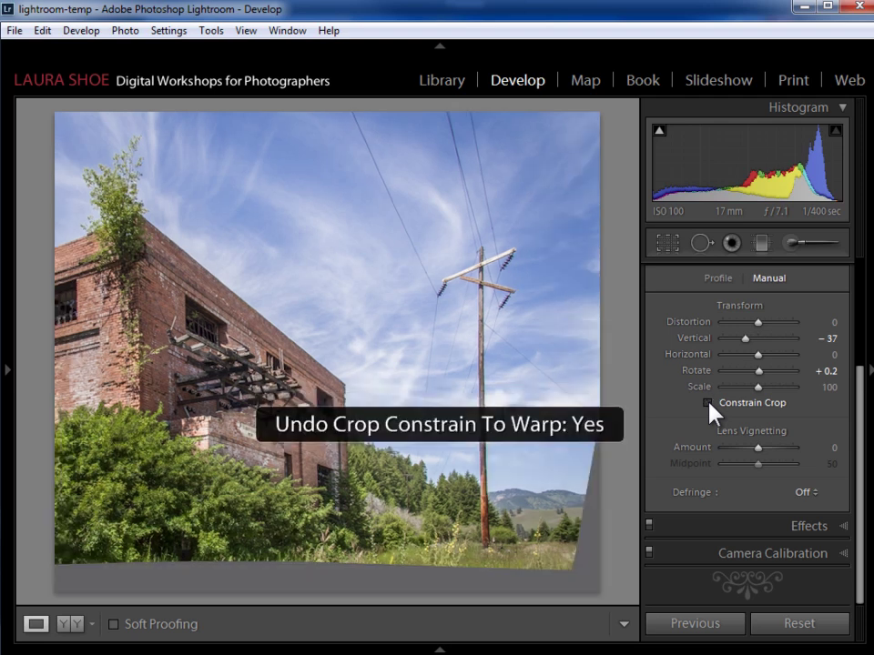
pyautogui.hotkey('ctrl', 'z')
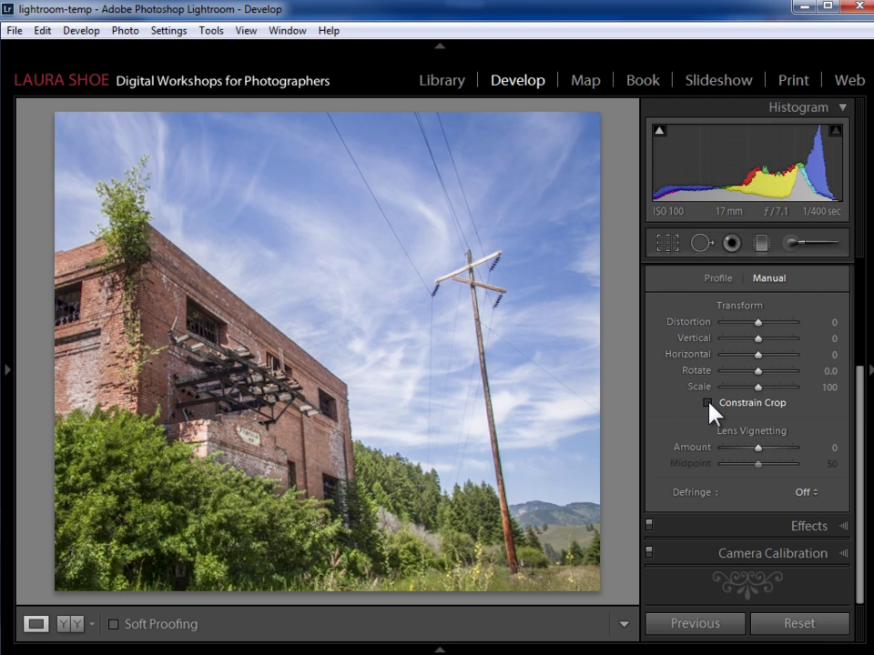
# - Zoom to 1:1 and pan to the brick wall around the SUBSTATION sign
pyautogui.click(269, 439)
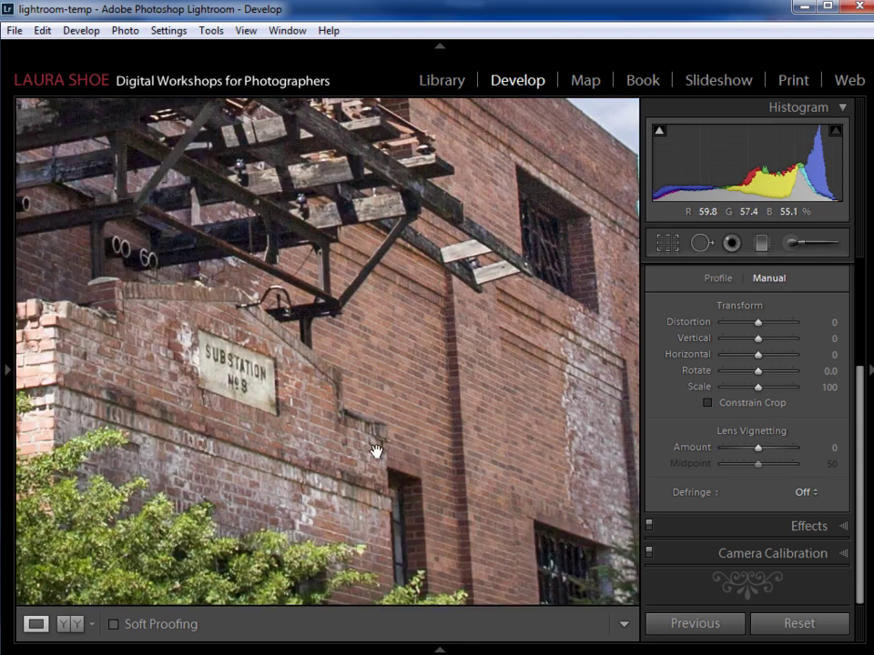
pyautogui.moveTo(377, 453); pyautogui.dragTo(501, 413)
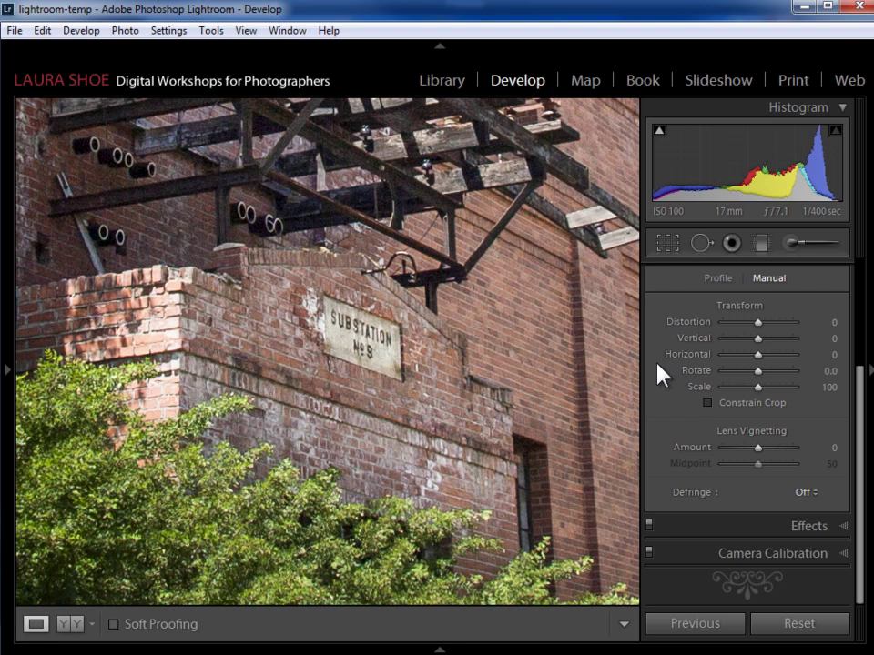
pyautogui.moveTo(859, 472)
pyautogui.mouseDown()
pyautogui.moveTo(865, 429)
pyautogui.moveTo(867, 469)
pyautogui.moveTo(864, 453)
pyautogui.mouseUp()
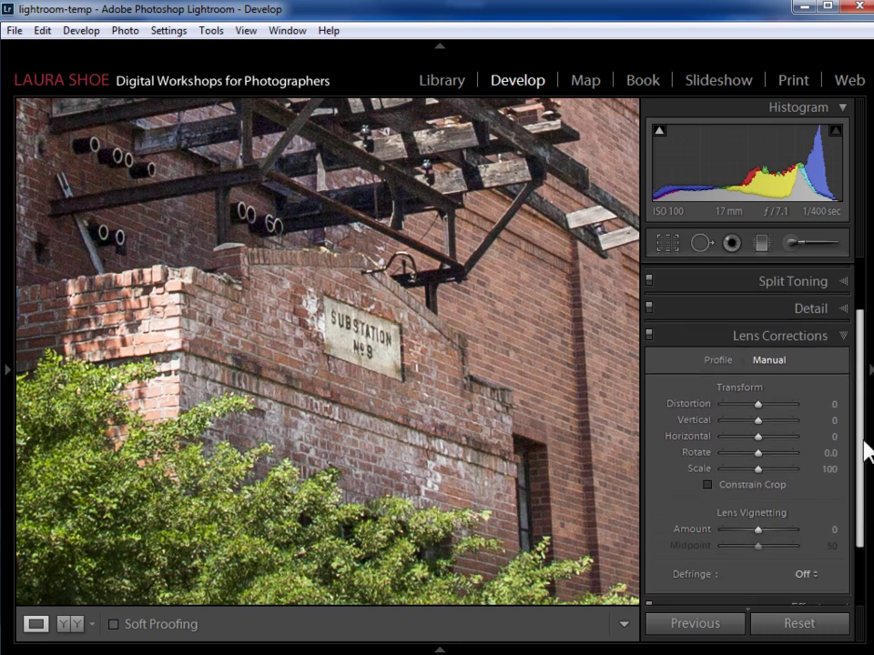
# - Set Luminance noise reduction to 24 in the Detail panel, then show the presets side panel
pyautogui.click(844, 313)
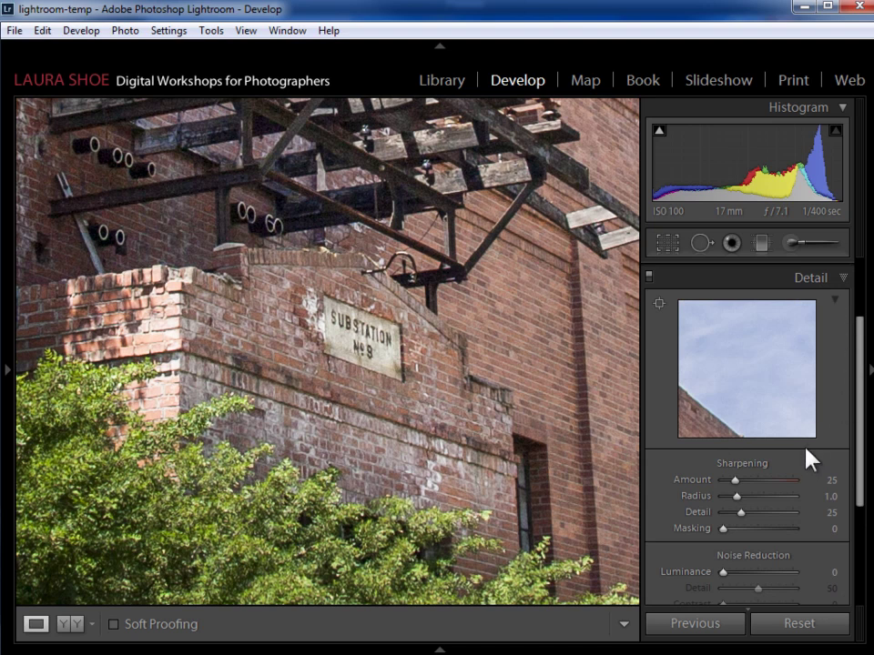
pyautogui.click(835, 301)
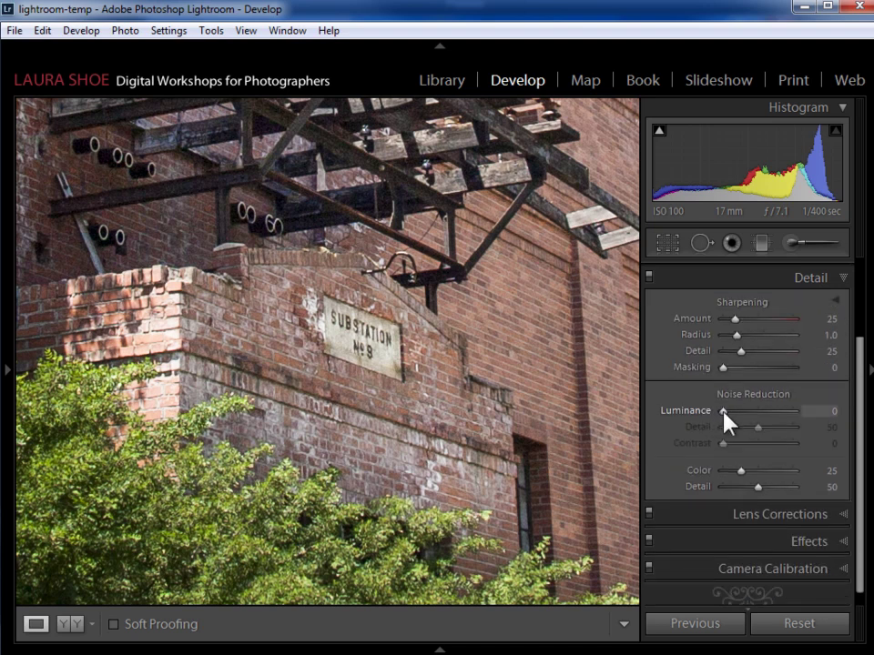
pyautogui.moveTo(723, 410); pyautogui.dragTo(739, 415)
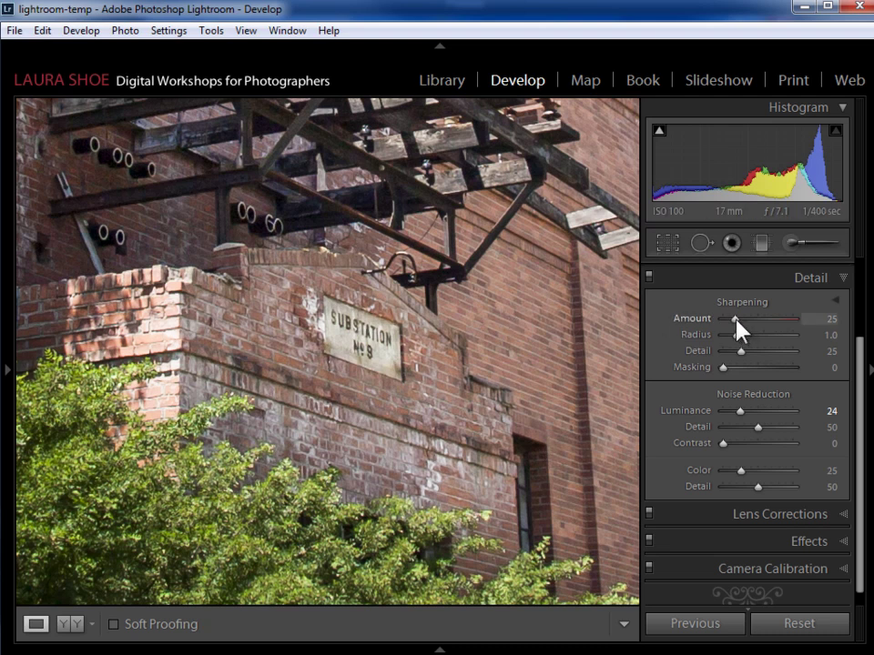
pyautogui.click(8, 376)
pyautogui.moveTo(20, 303); pyautogui.dragTo(28, 186)
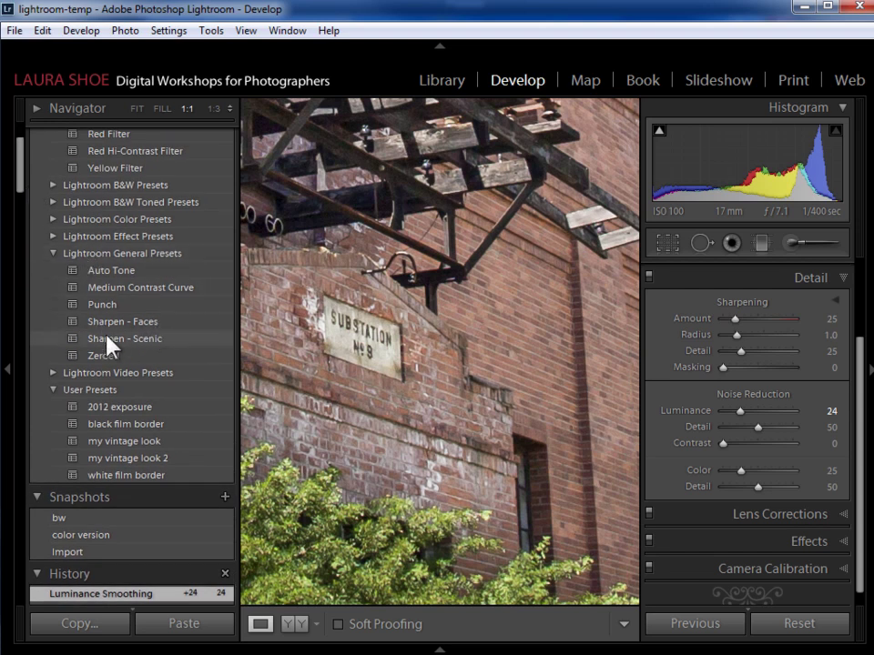
# - Apply the Sharpen - Scenic preset and toggle the Detail adjustments off and on to compare
pyautogui.click(142, 338)
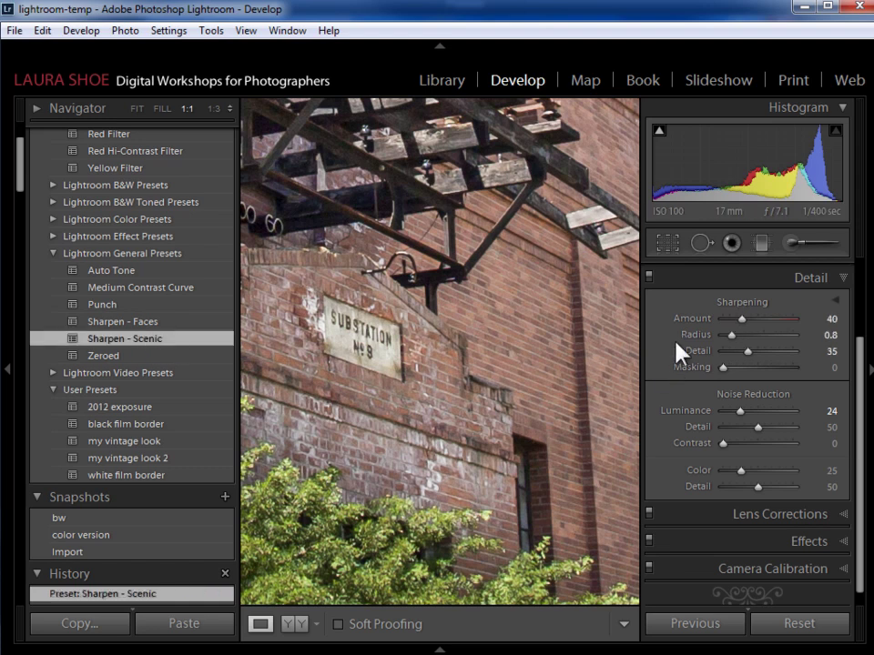
pyautogui.click(649, 277)
pyautogui.click(649, 277)
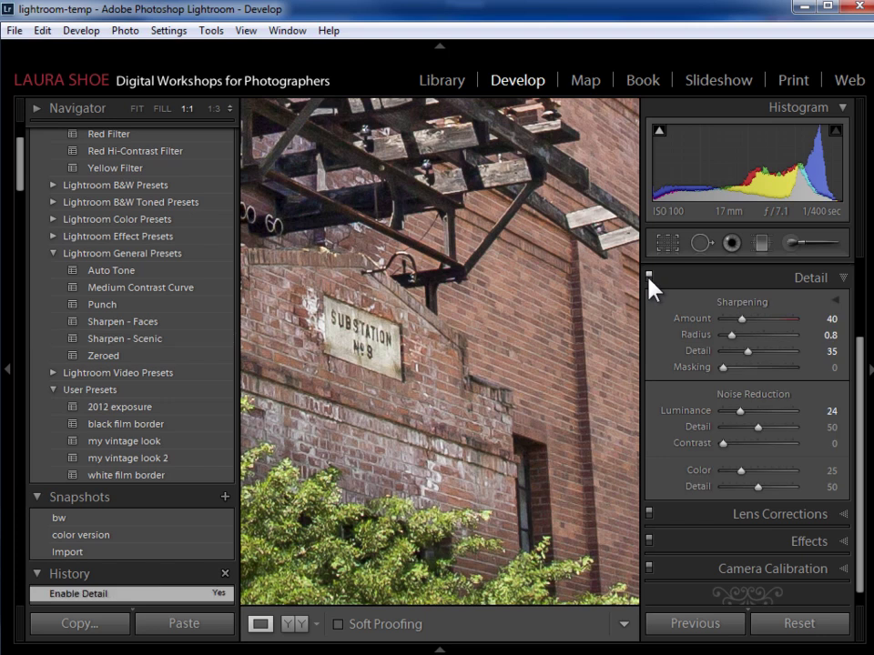
pyautogui.click(649, 278)
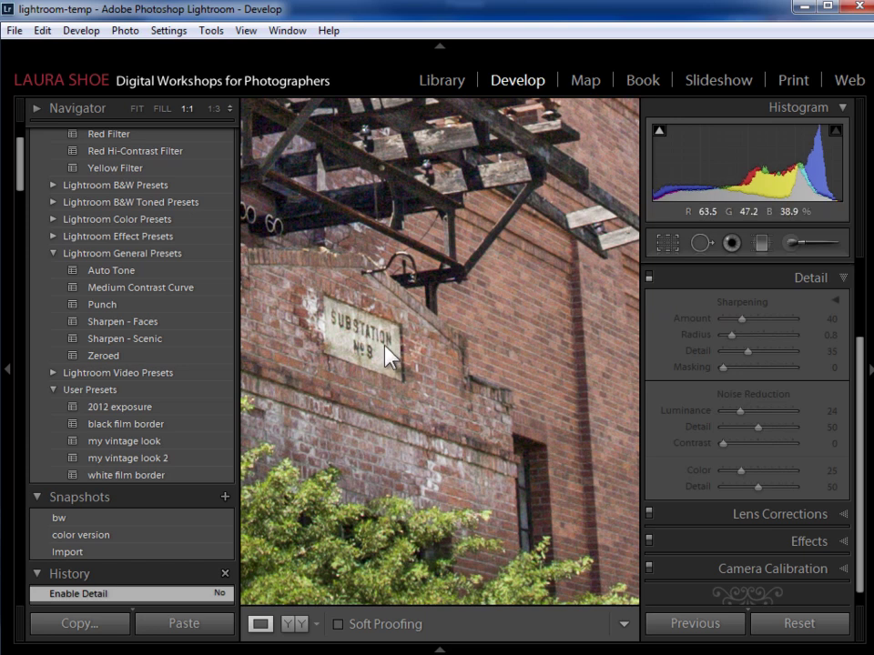
pyautogui.click(649, 276)
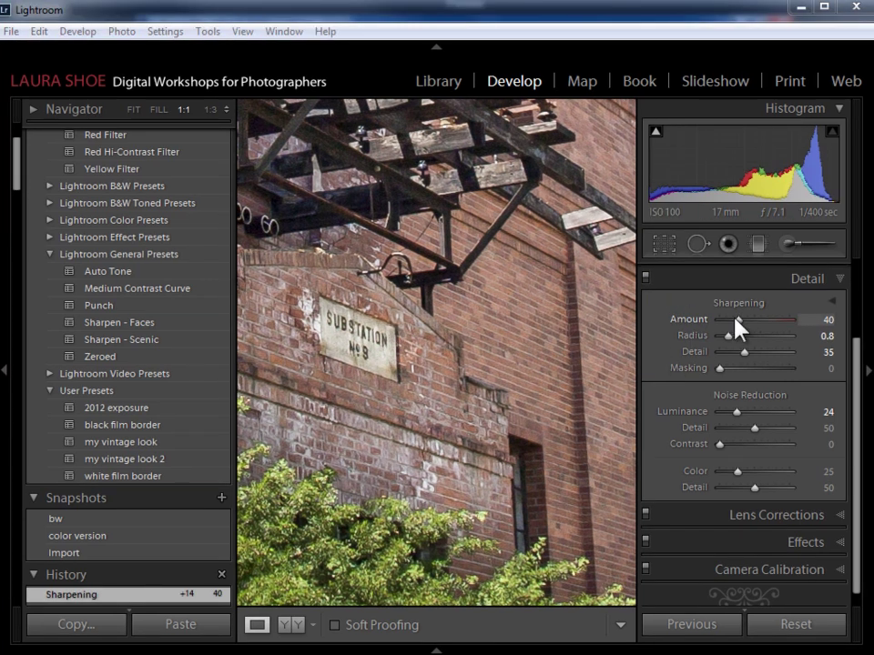
# - Try different Sharpening Amounts, settling on 29
pyautogui.moveTo(737, 319); pyautogui.dragTo(705, 324)
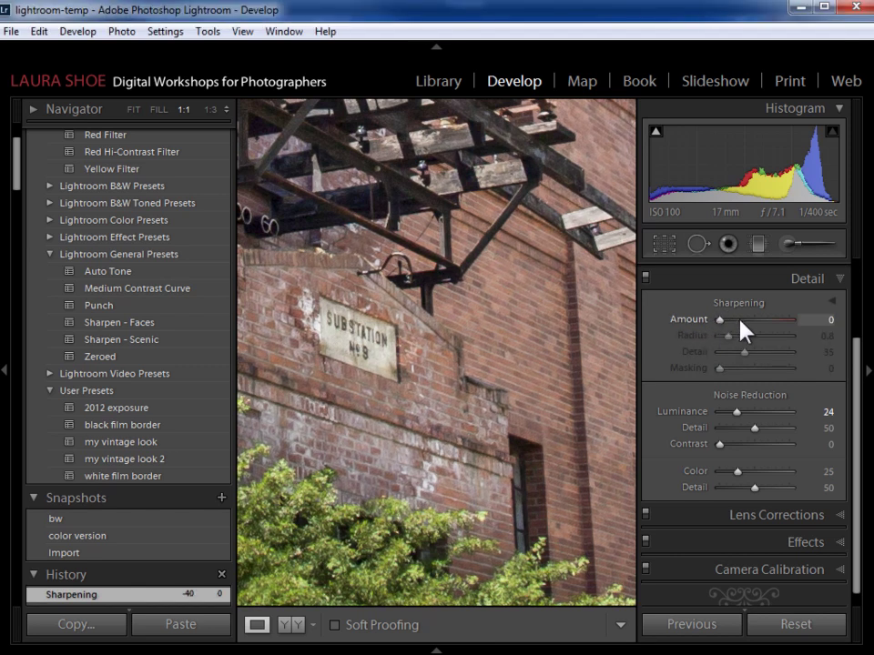
pyautogui.click(740, 321)
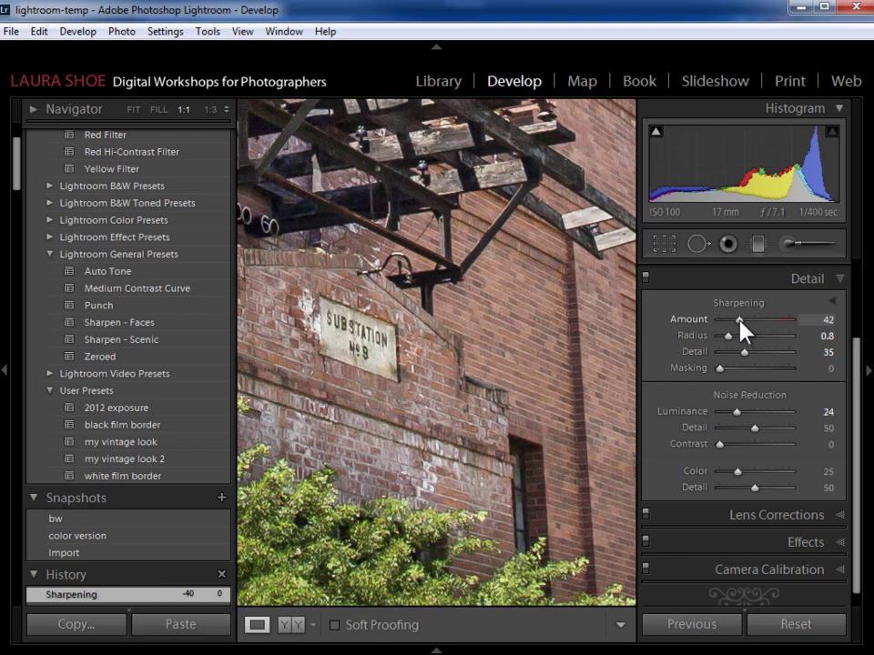
pyautogui.moveTo(739, 321); pyautogui.dragTo(736, 321)
pyautogui.moveTo(737, 321); pyautogui.dragTo(734, 321)
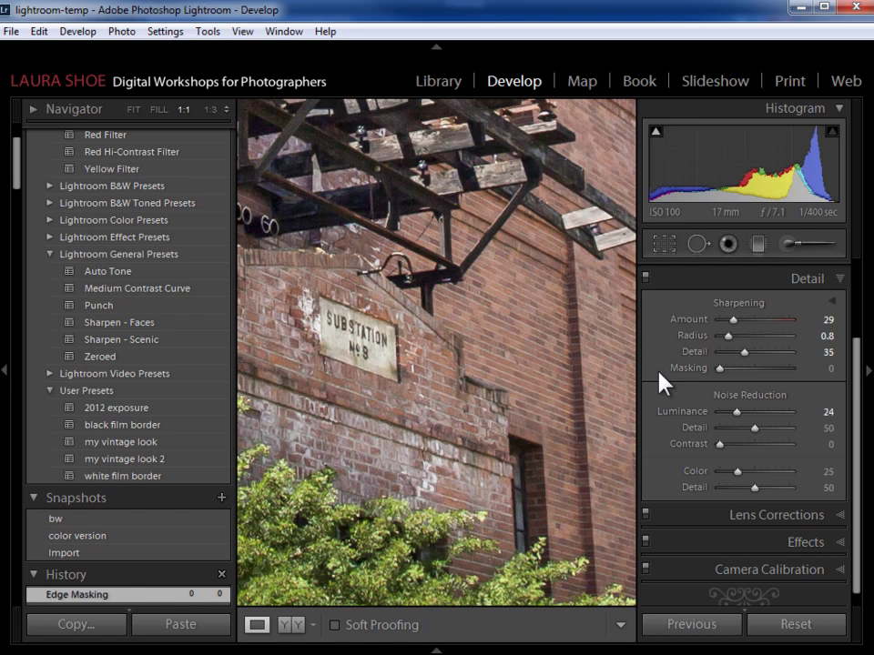
# - Fit the photo in view, close the left panel, and compare Before/After, ending on After
pyautogui.click(575, 415)
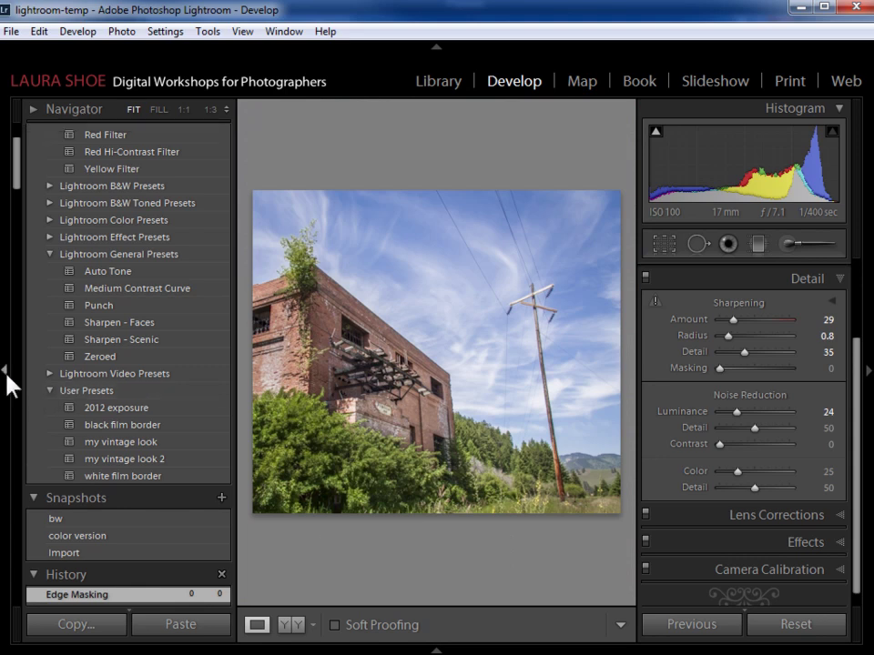
pyautogui.click(7, 375)
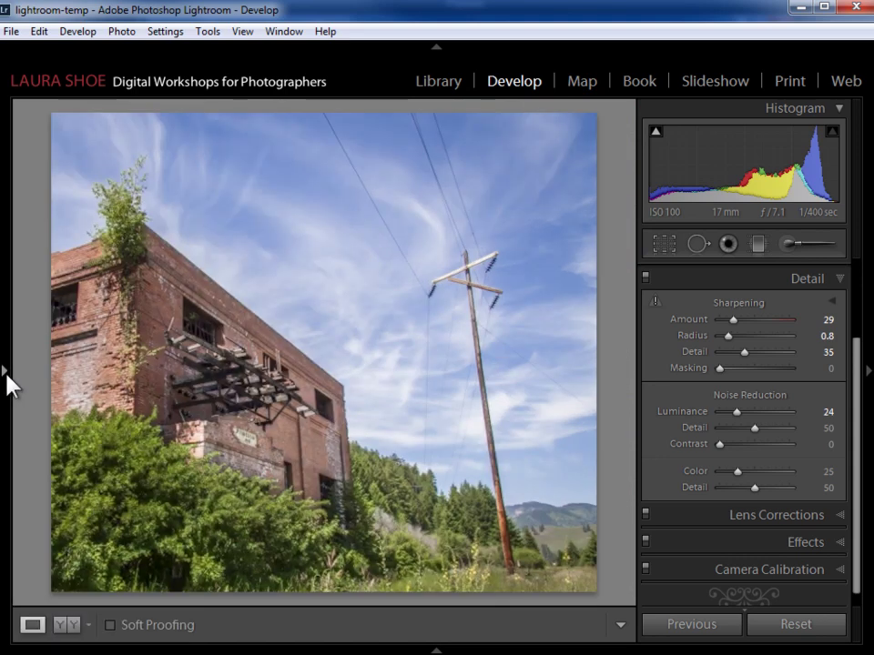
pyautogui.press('\\')
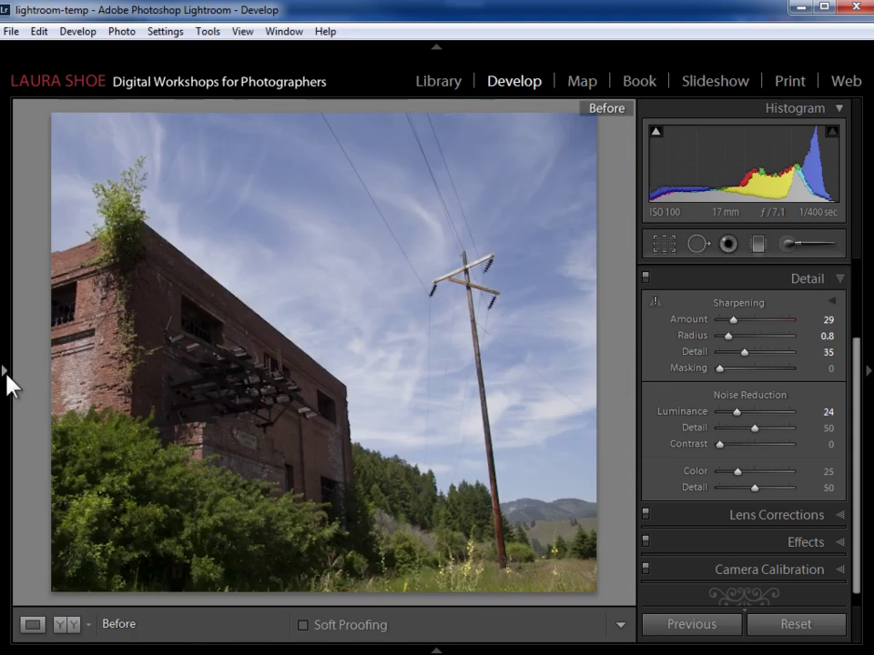
pyautogui.press('\\')
pyautogui.press('\\')
pyautogui.press('\\')
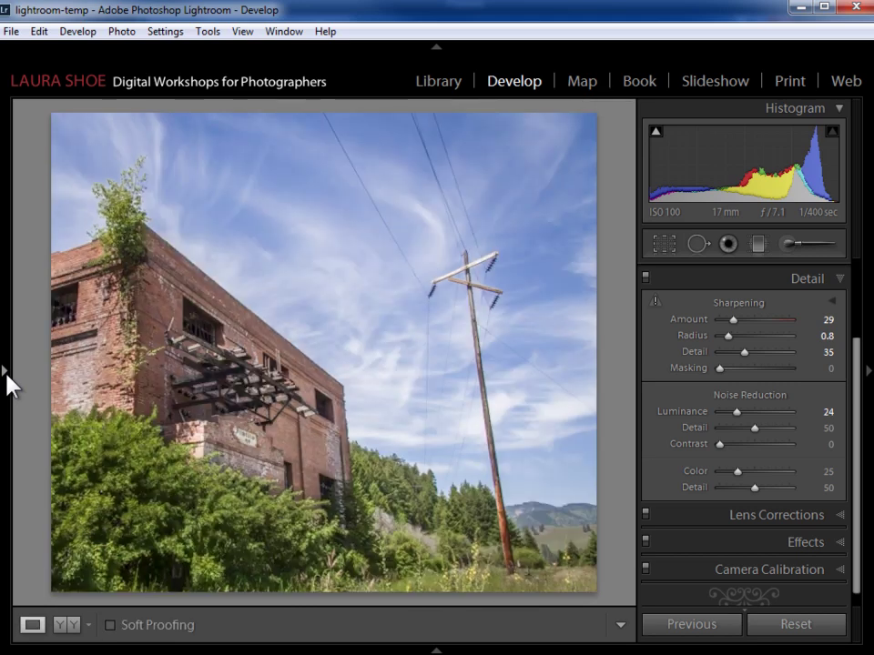